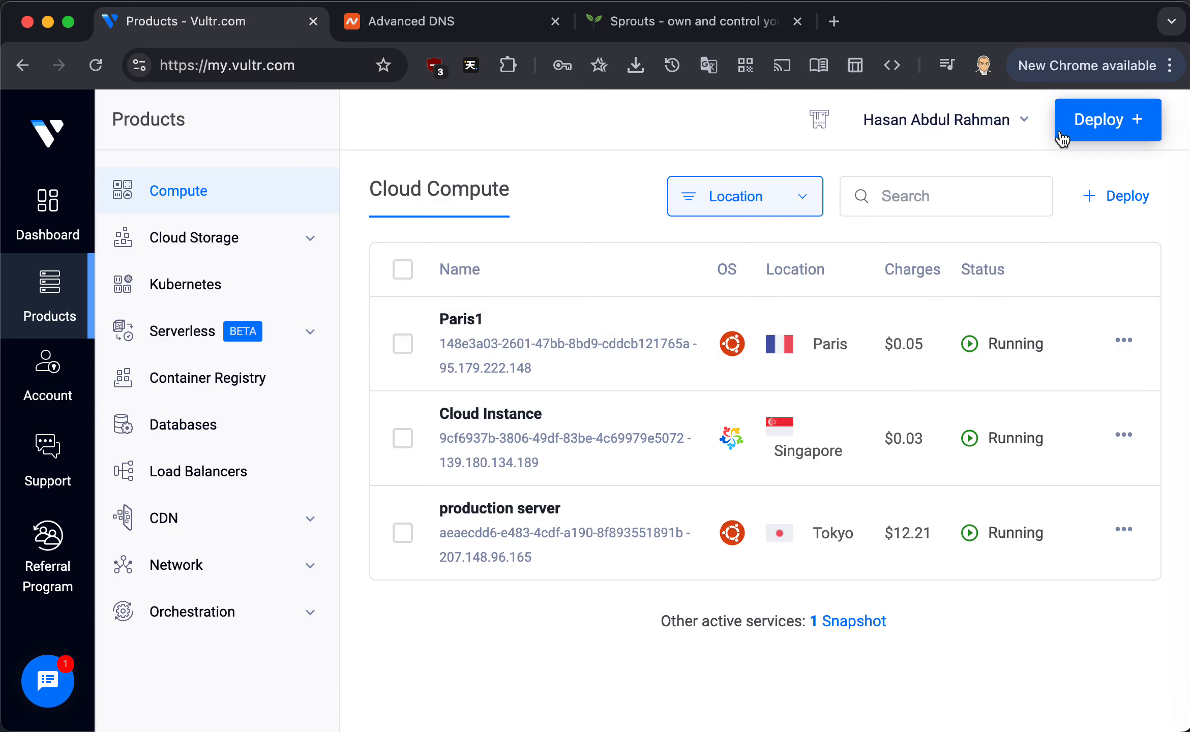
- Start a new server deployment with the Shared CPU type and London in Europe as its location
{"action": "left_click", "coordinate": [1114, 120]}
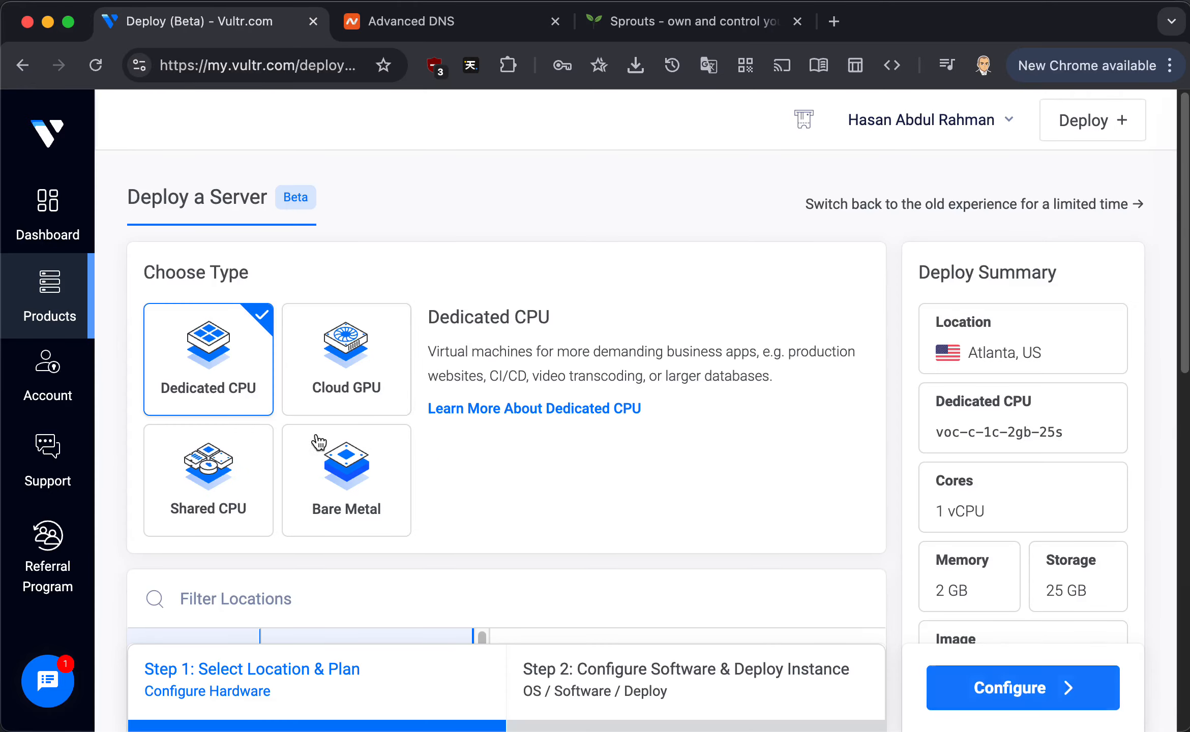
{"action": "left_click", "coordinate": [178, 506]}
{"action": "scroll", "coordinate": [154, 446], "scroll_direction": "down", "scroll_amount": 8}
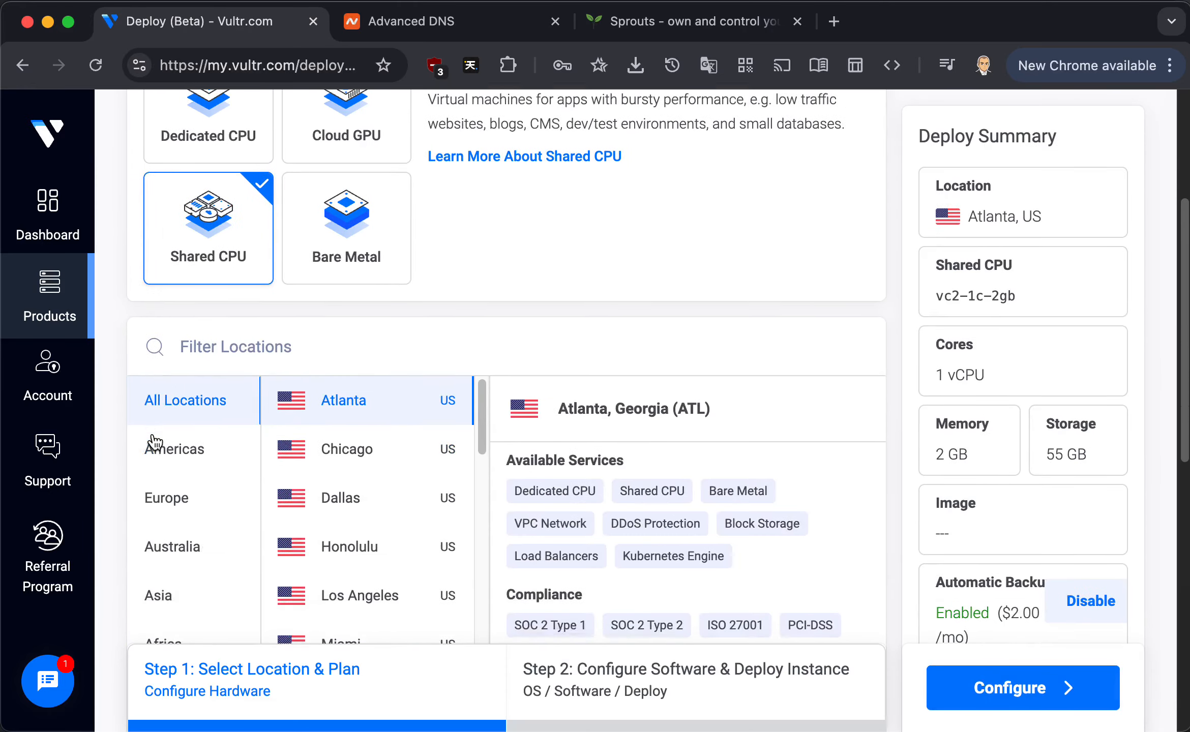
{"action": "left_click", "coordinate": [173, 374]}
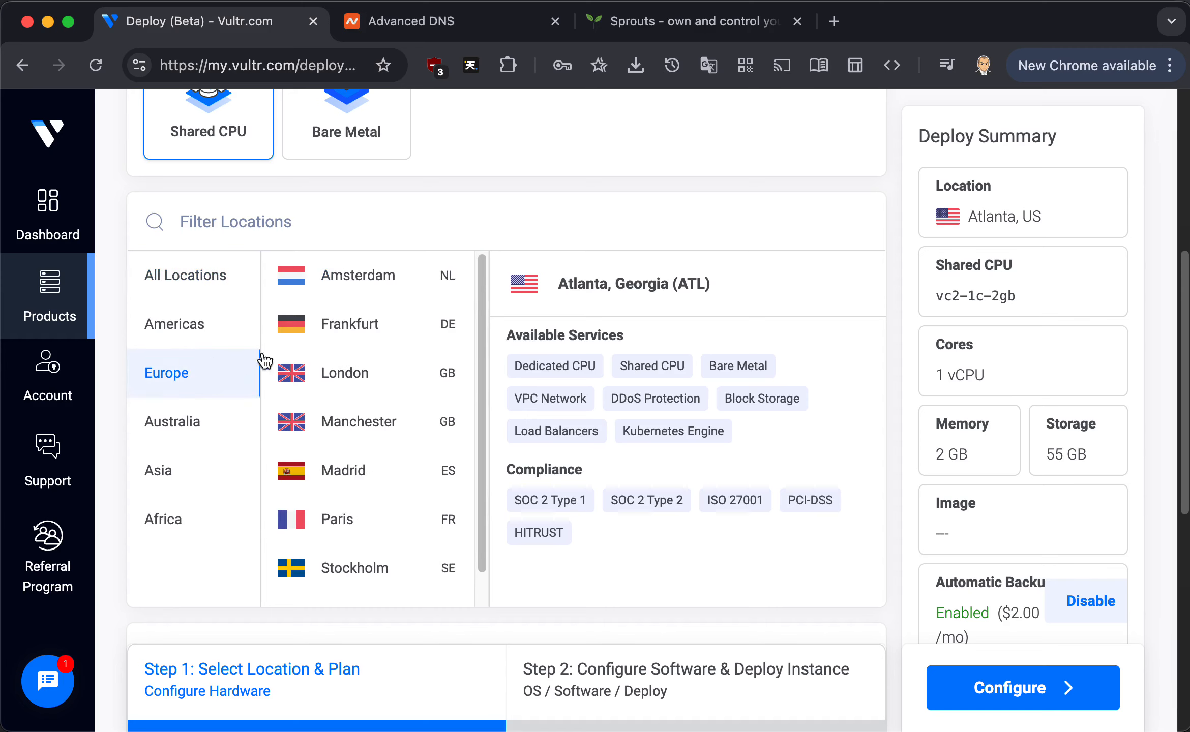
{"action": "left_click", "coordinate": [367, 377]}
- Select the vc2-1c-1gb plan at $5.00/mo and continue to the software configuration
{"action": "scroll", "coordinate": [580, 454], "scroll_direction": "down", "scroll_amount": 6}
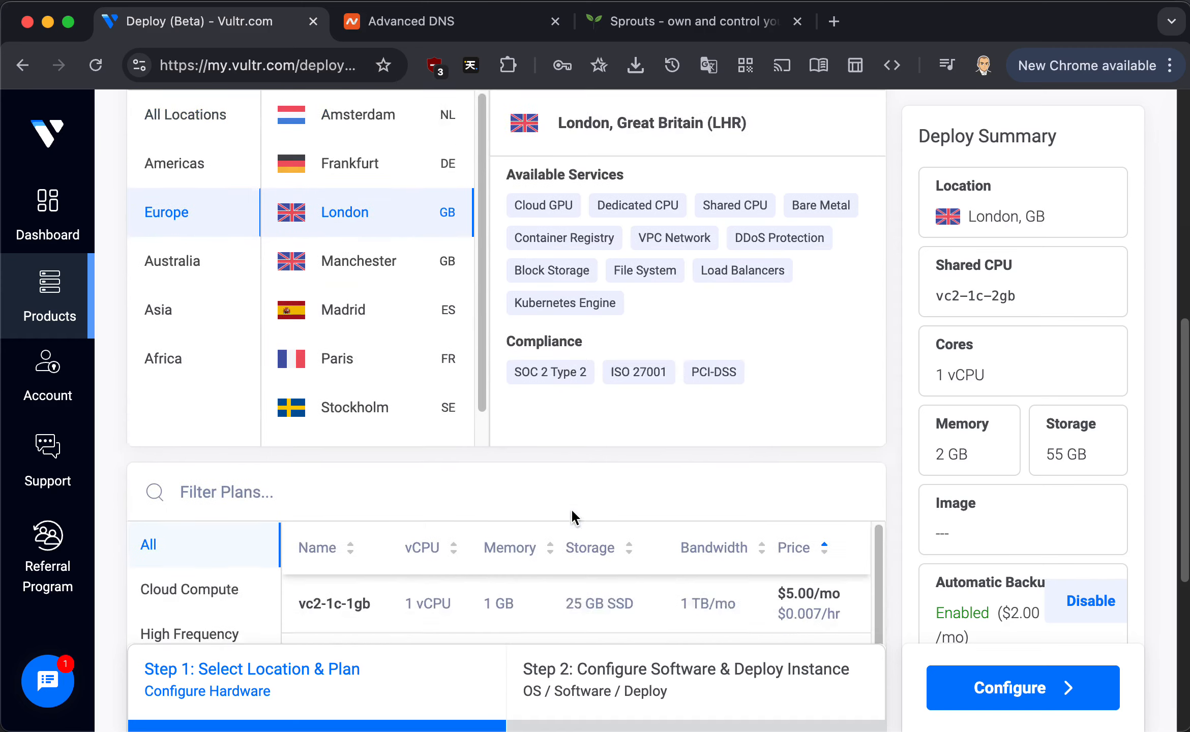
{"action": "left_click", "coordinate": [579, 457]}
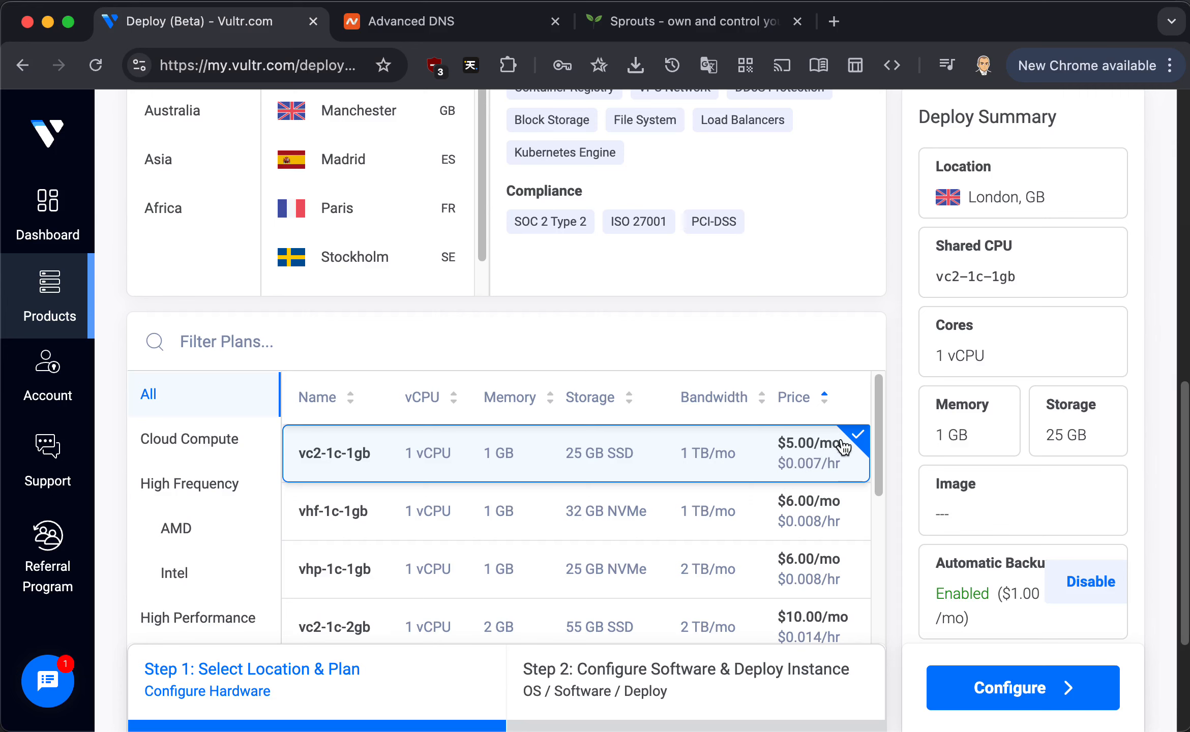
{"action": "left_click", "coordinate": [1094, 600]}
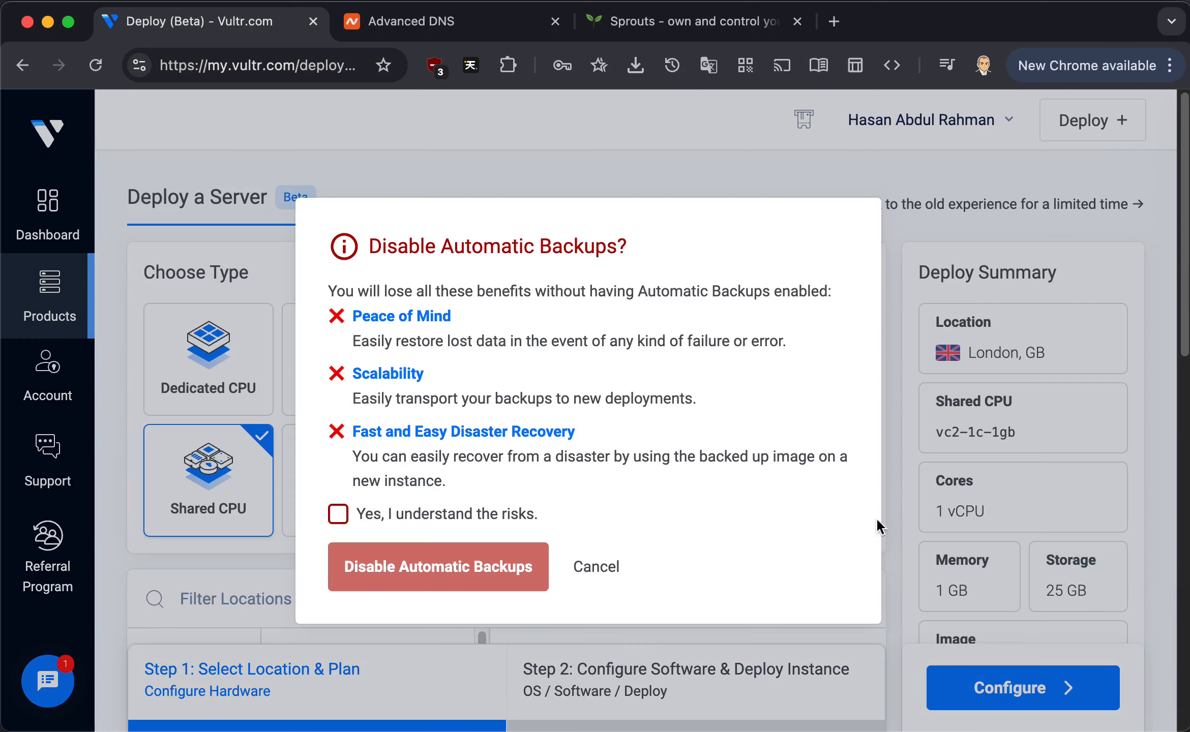
{"action": "left_click", "coordinate": [595, 566]}
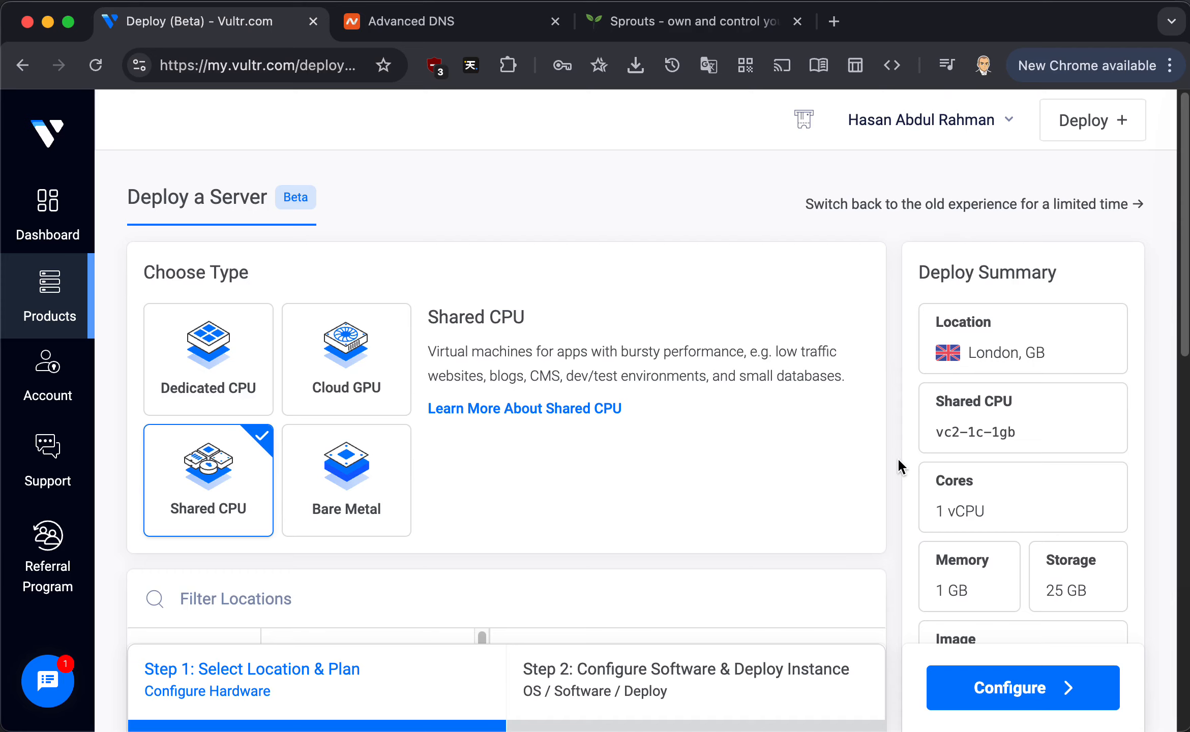
{"action": "scroll", "coordinate": [897, 458], "scroll_direction": "down", "scroll_amount": 15}
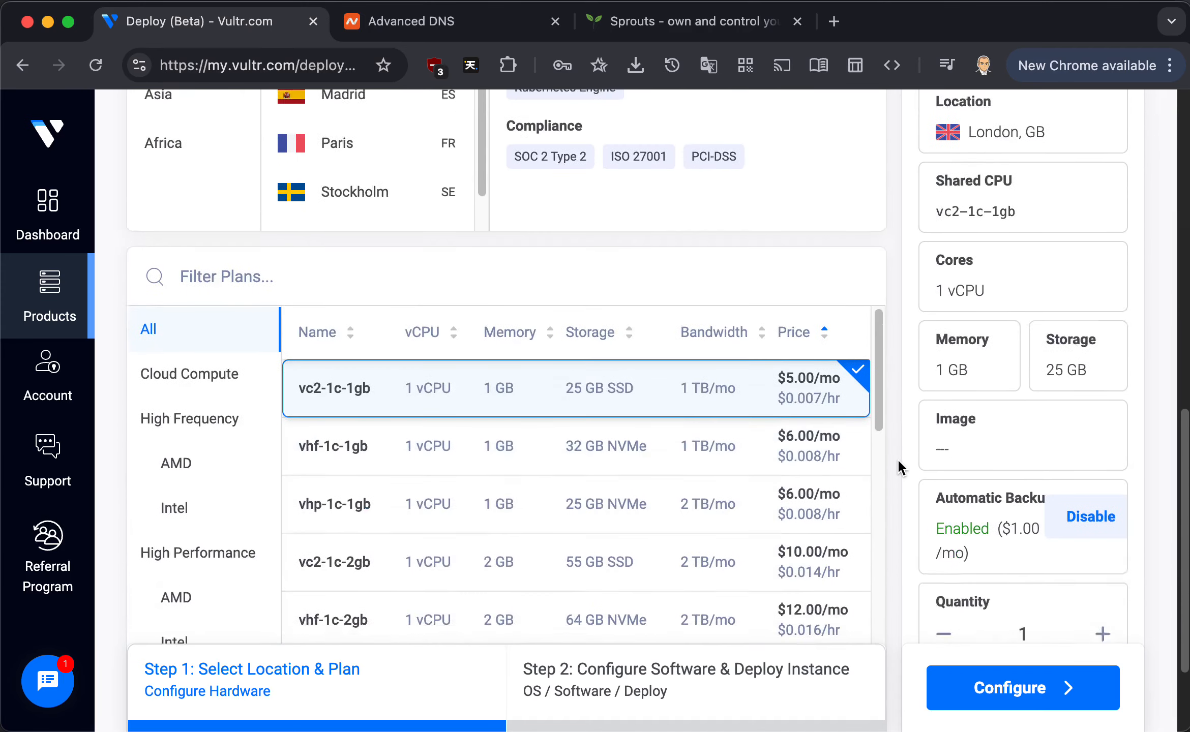
{"action": "scroll", "coordinate": [898, 459], "scroll_direction": "down", "scroll_amount": 3}
{"action": "left_click", "coordinate": [1019, 685]}
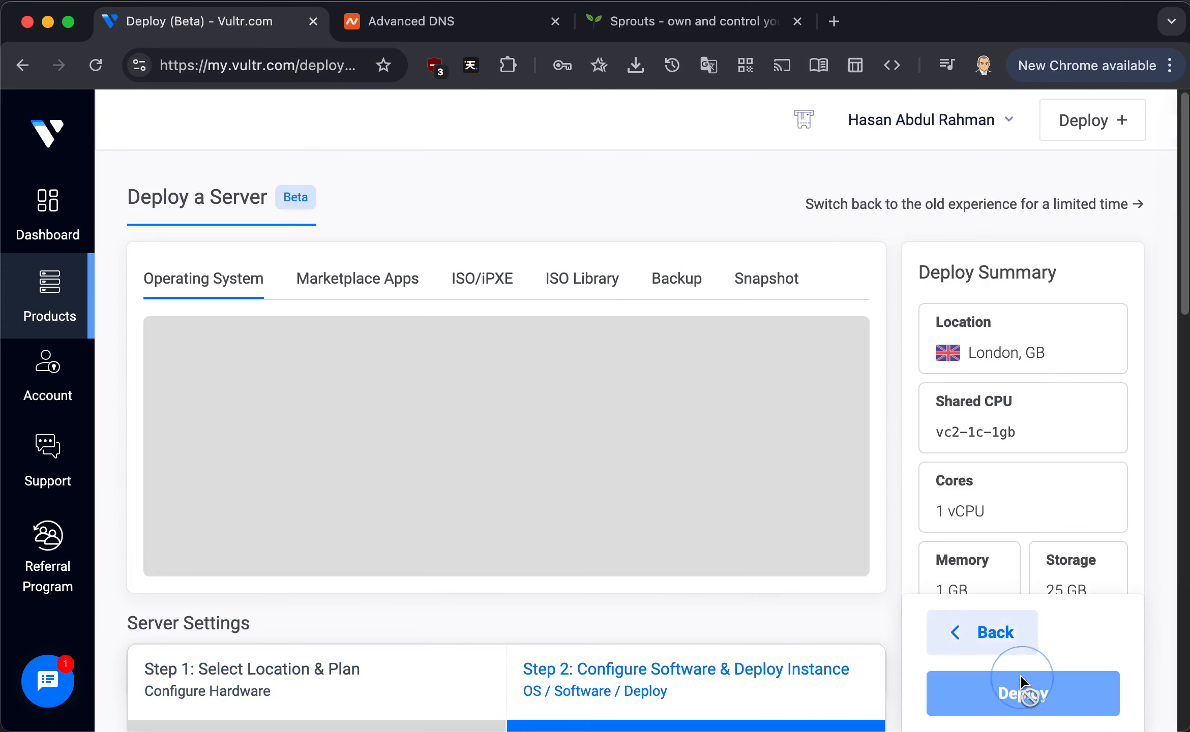
- Choose Ubuntu 22.04 x64 as the server's operating system
{"action": "scroll", "coordinate": [825, 418], "scroll_direction": "down", "scroll_amount": 10}
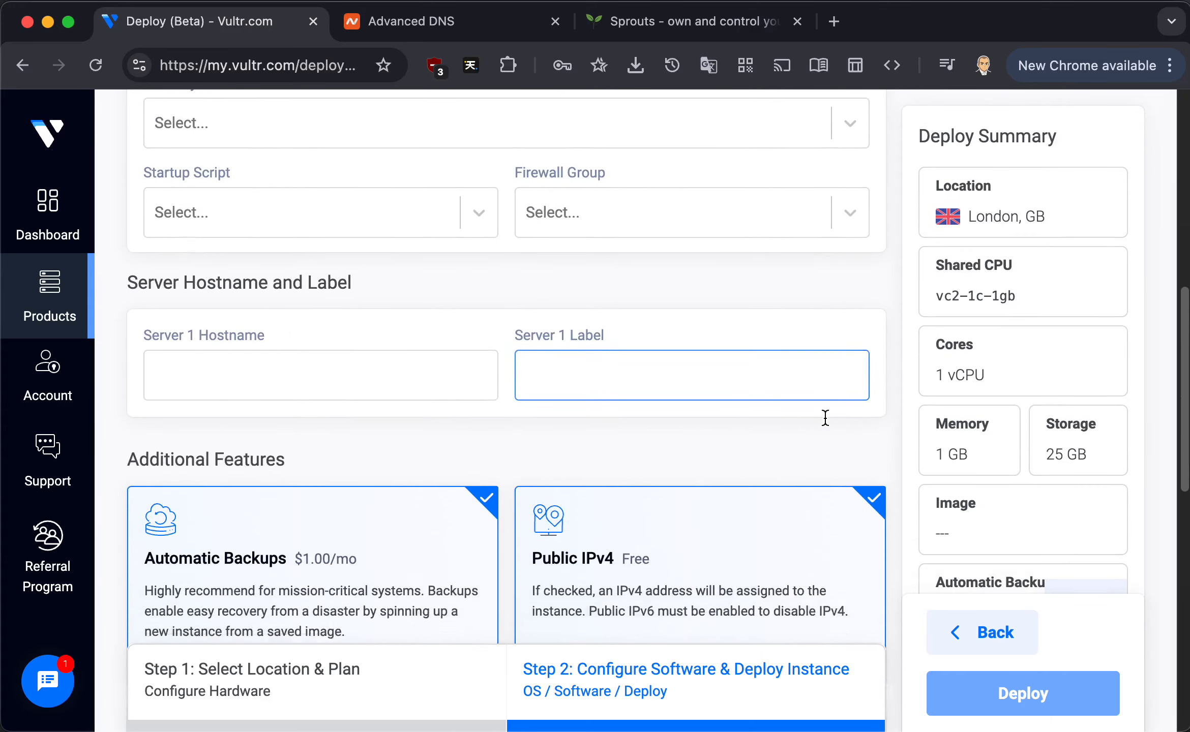
{"action": "scroll", "coordinate": [825, 418], "scroll_direction": "up", "scroll_amount": 4}
{"action": "scroll", "coordinate": [825, 419], "scroll_direction": "up", "scroll_amount": 7}
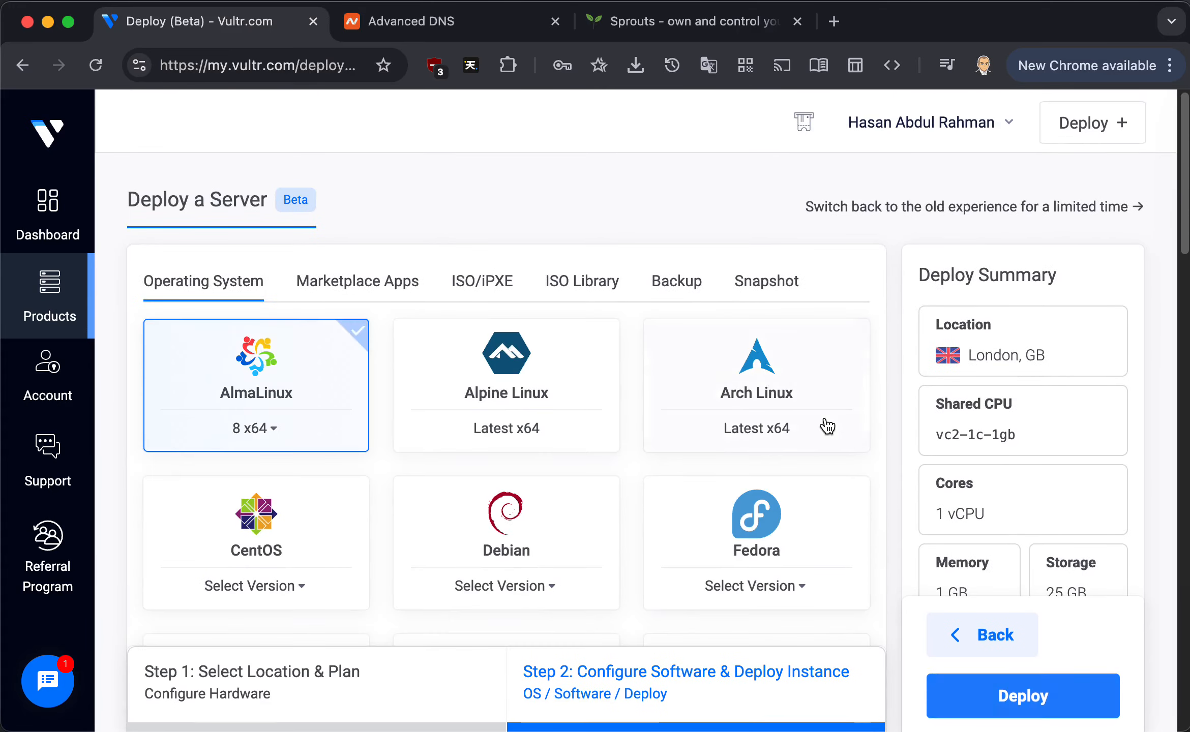
{"action": "scroll", "coordinate": [635, 447], "scroll_direction": "down", "scroll_amount": 4}
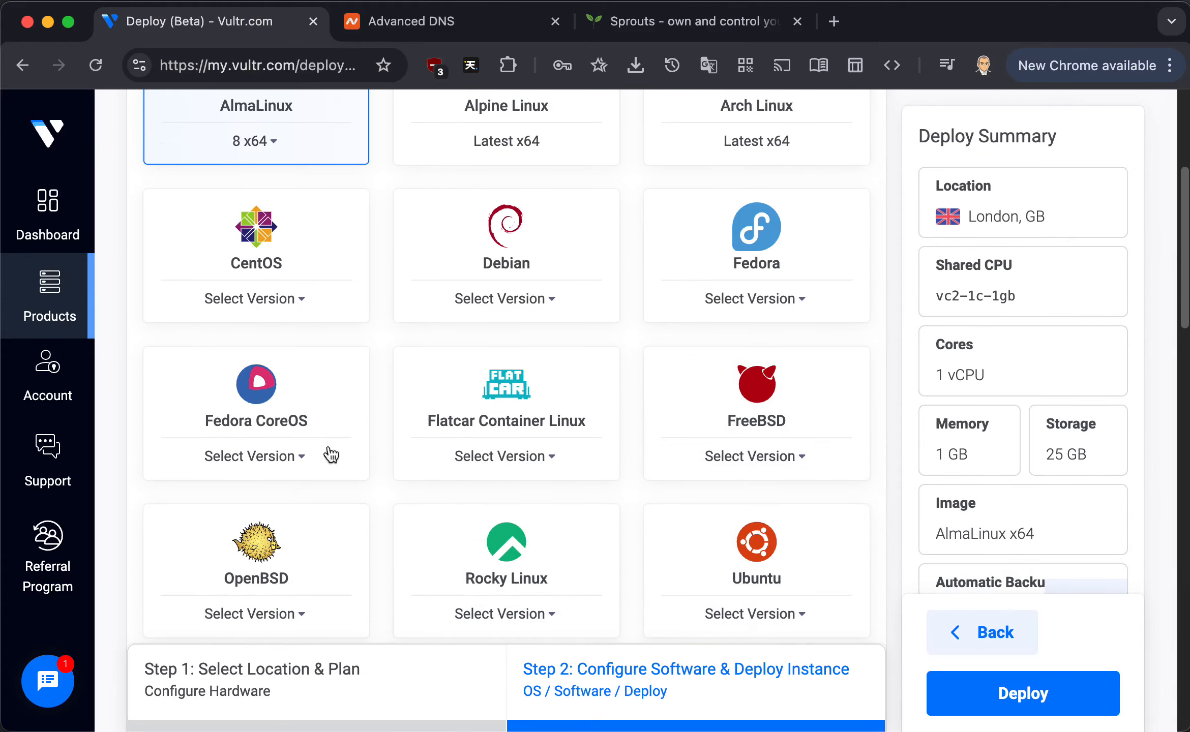
{"action": "scroll", "coordinate": [333, 455], "scroll_direction": "up", "scroll_amount": 4}
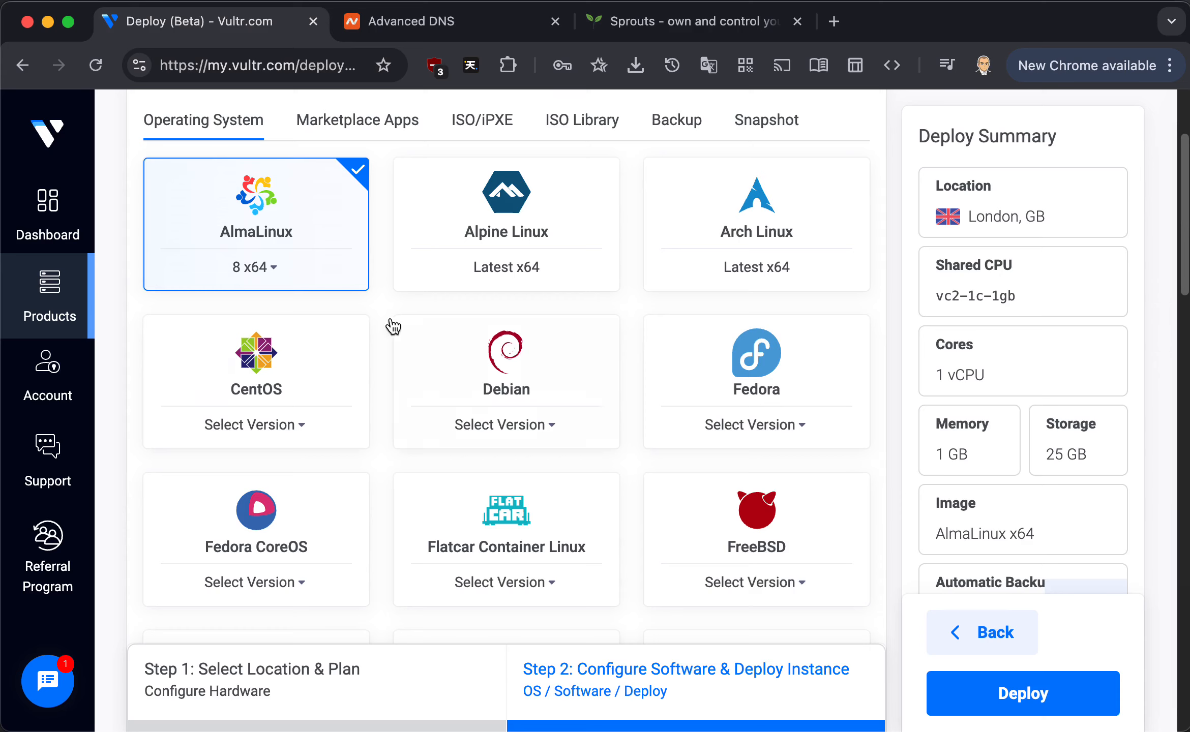
{"action": "scroll", "coordinate": [393, 325], "scroll_direction": "down", "scroll_amount": 5}
{"action": "left_click", "coordinate": [755, 478]}
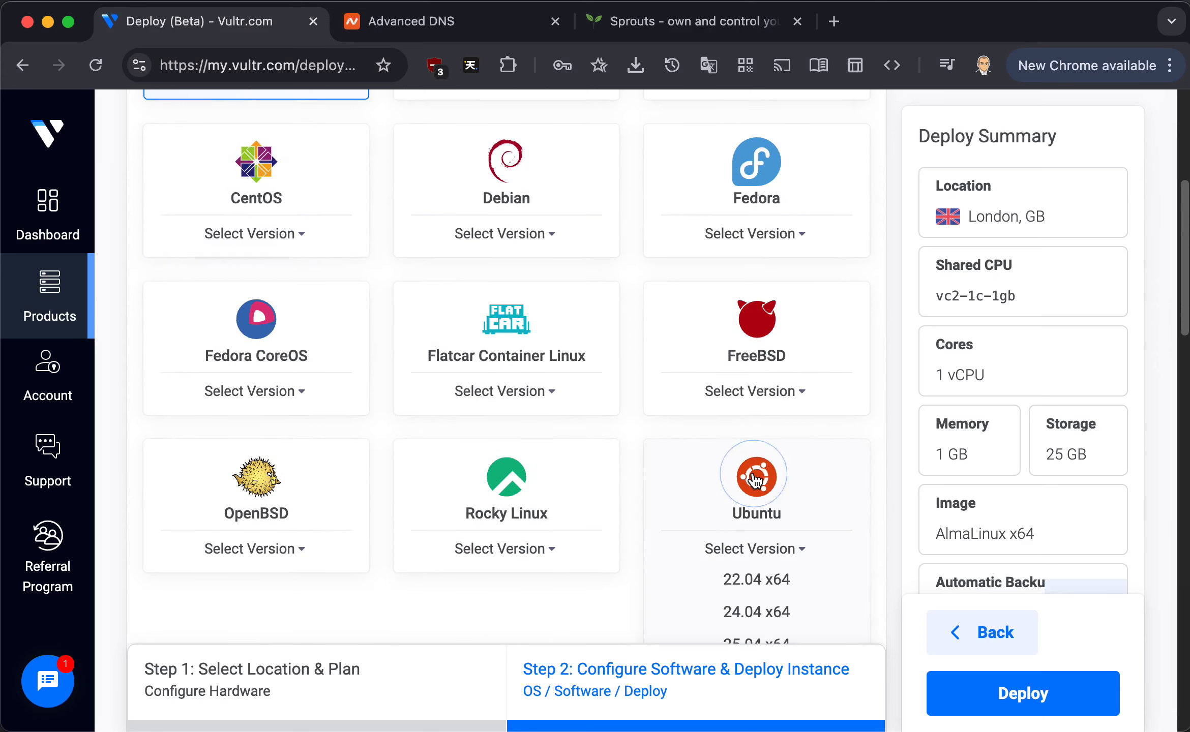
{"action": "left_click", "coordinate": [738, 585]}
- Label the server LNDN and deploy the instance
{"action": "scroll", "coordinate": [587, 600], "scroll_direction": "down", "scroll_amount": 12}
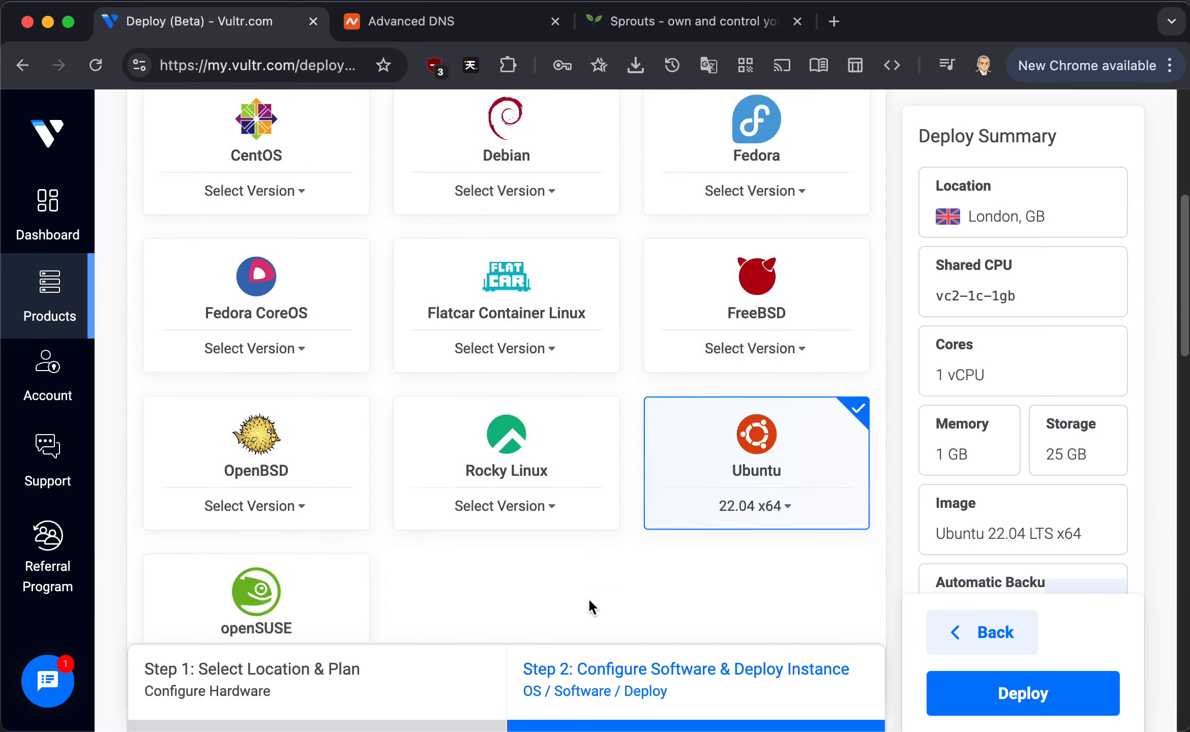
{"action": "scroll", "coordinate": [589, 601], "scroll_direction": "down", "scroll_amount": 4}
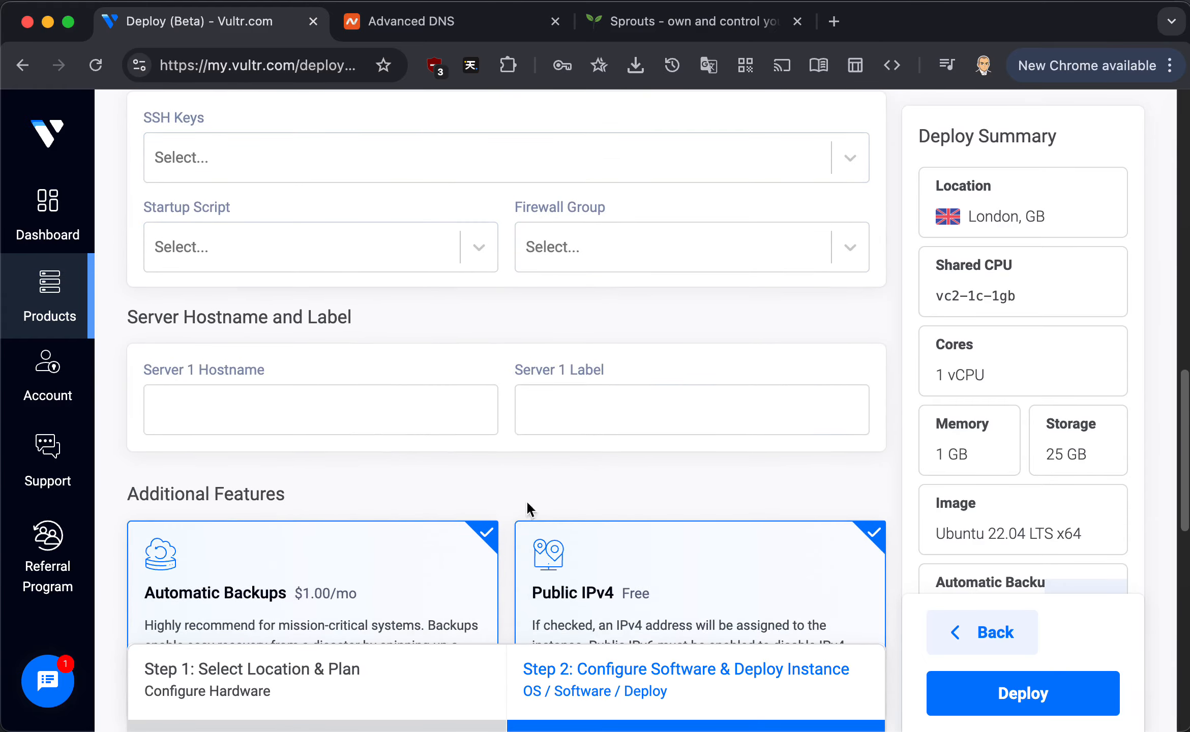
{"action": "left_click", "coordinate": [599, 411]}
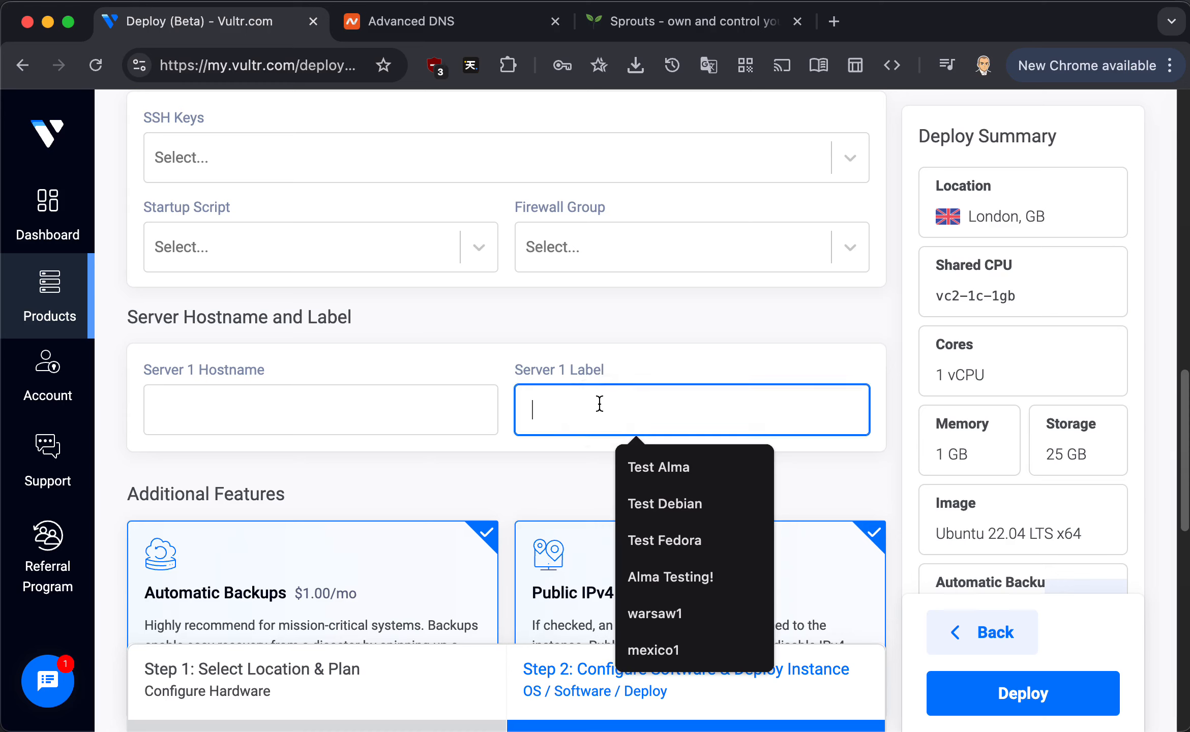
{"action": "type", "text": "LNDN"}
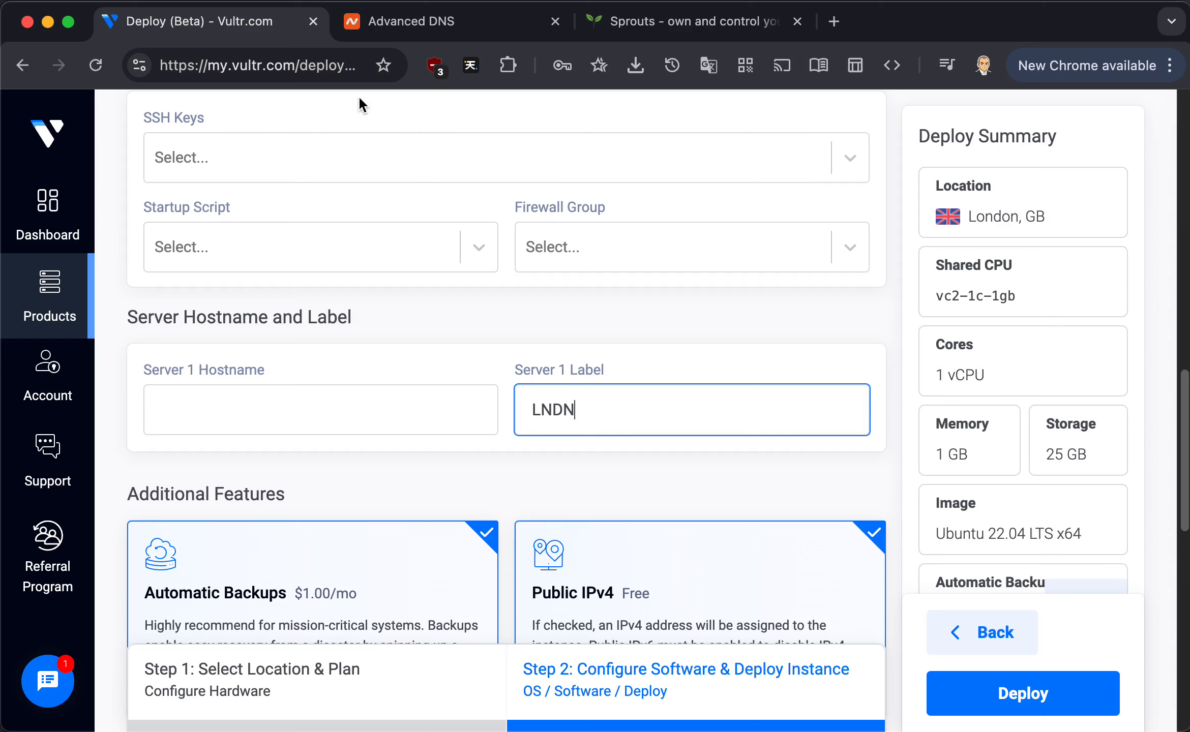
{"action": "scroll", "coordinate": [716, 485], "scroll_direction": "down", "scroll_amount": 5}
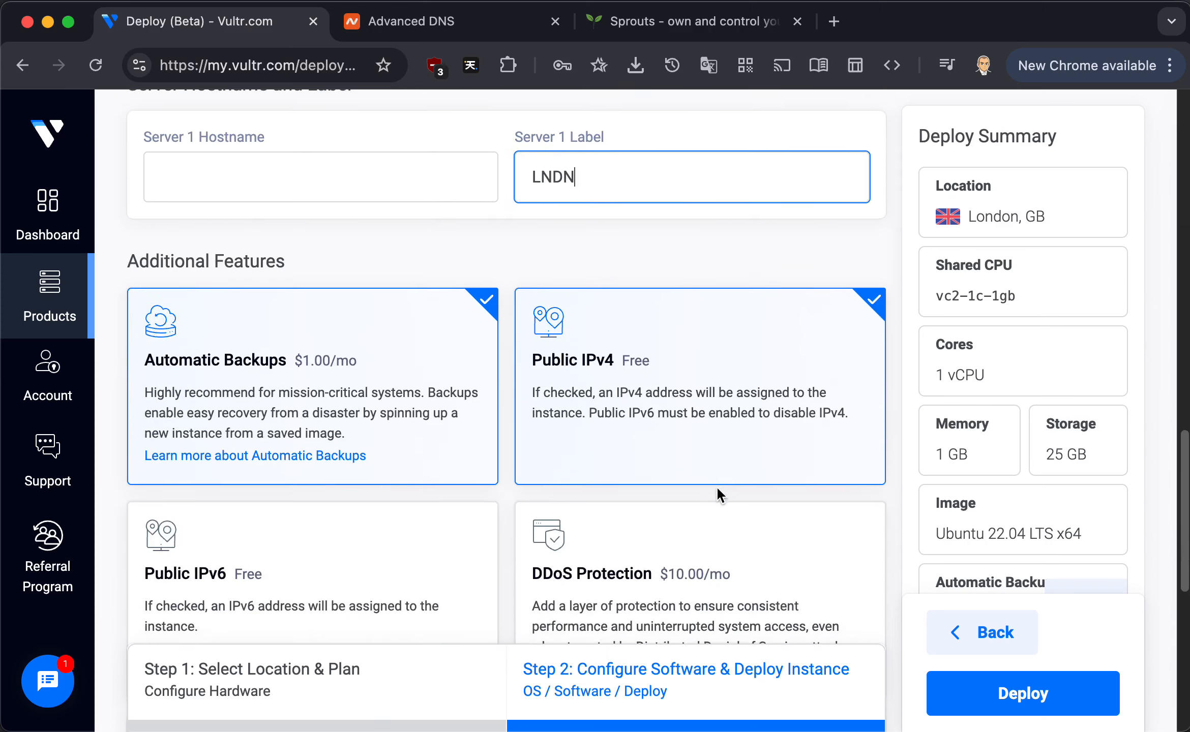
{"action": "scroll", "coordinate": [716, 485], "scroll_direction": "up", "scroll_amount": 3}
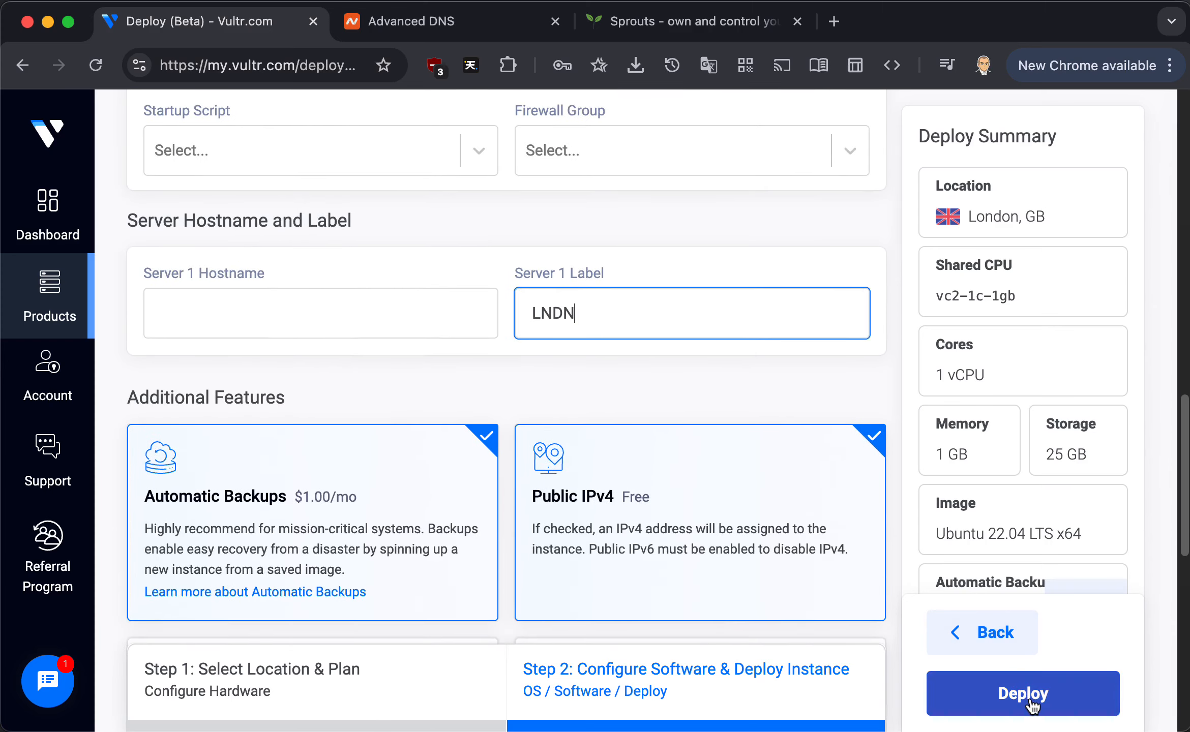
{"action": "left_click", "coordinate": [1031, 702]}
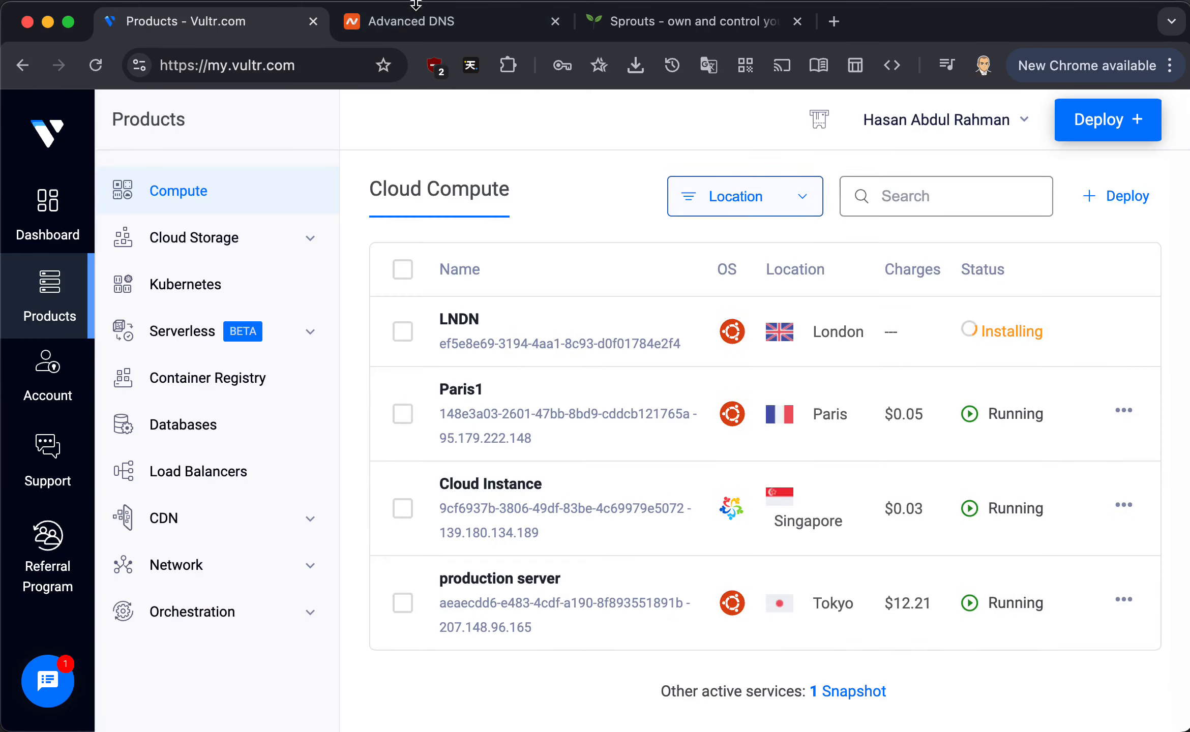
- Switch to the domain's Advanced DNS page on Namecheap and delete the leaflet1 A record
{"action": "left_click", "coordinate": [414, 28]}
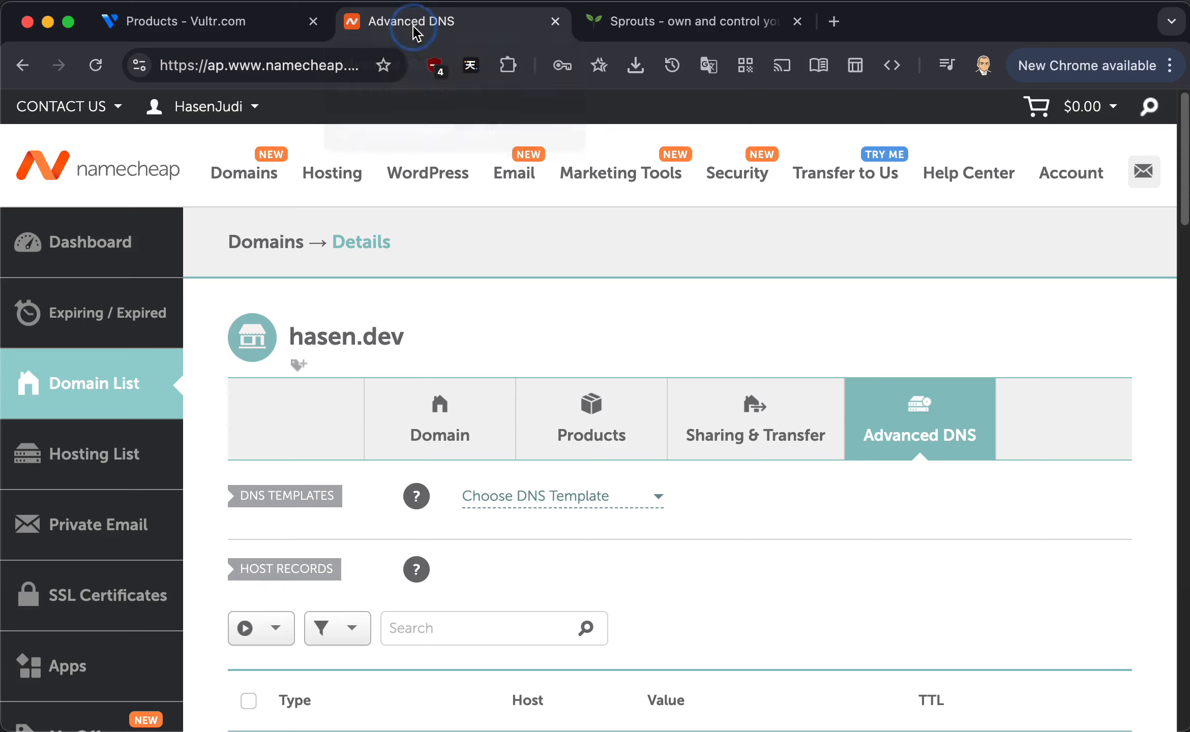
{"action": "scroll", "coordinate": [443, 338], "scroll_direction": "down", "scroll_amount": 8}
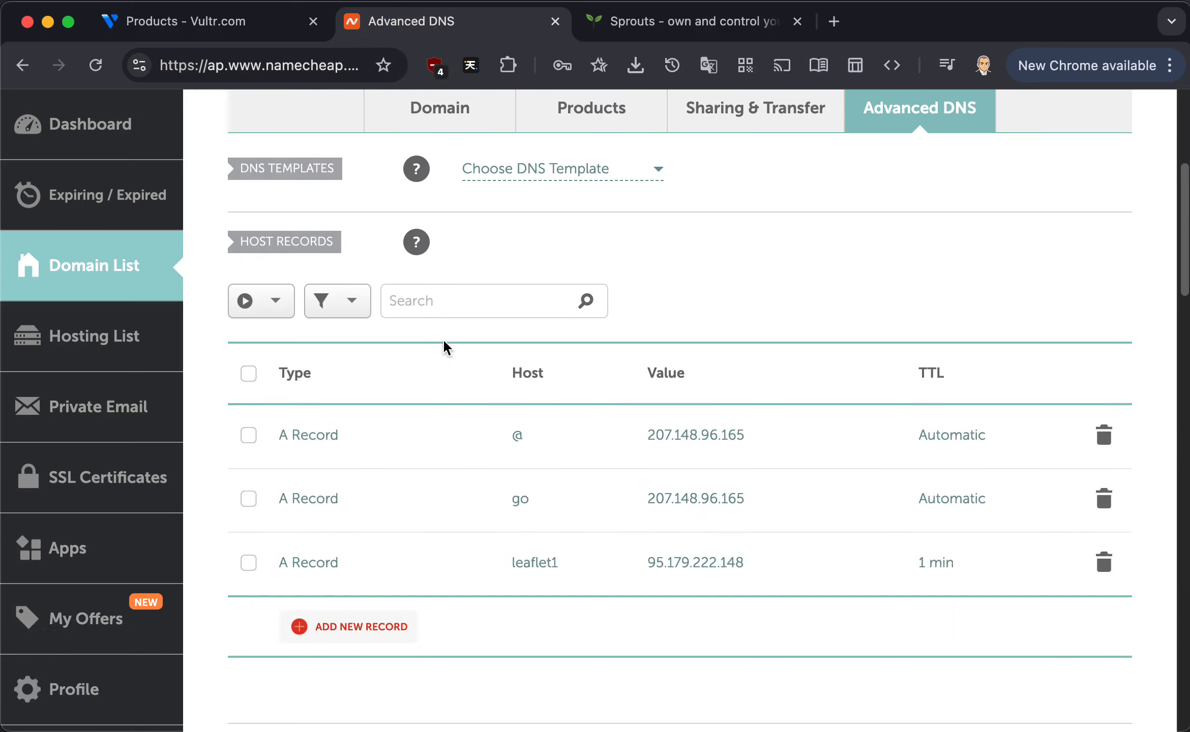
{"action": "left_click", "coordinate": [550, 475]}
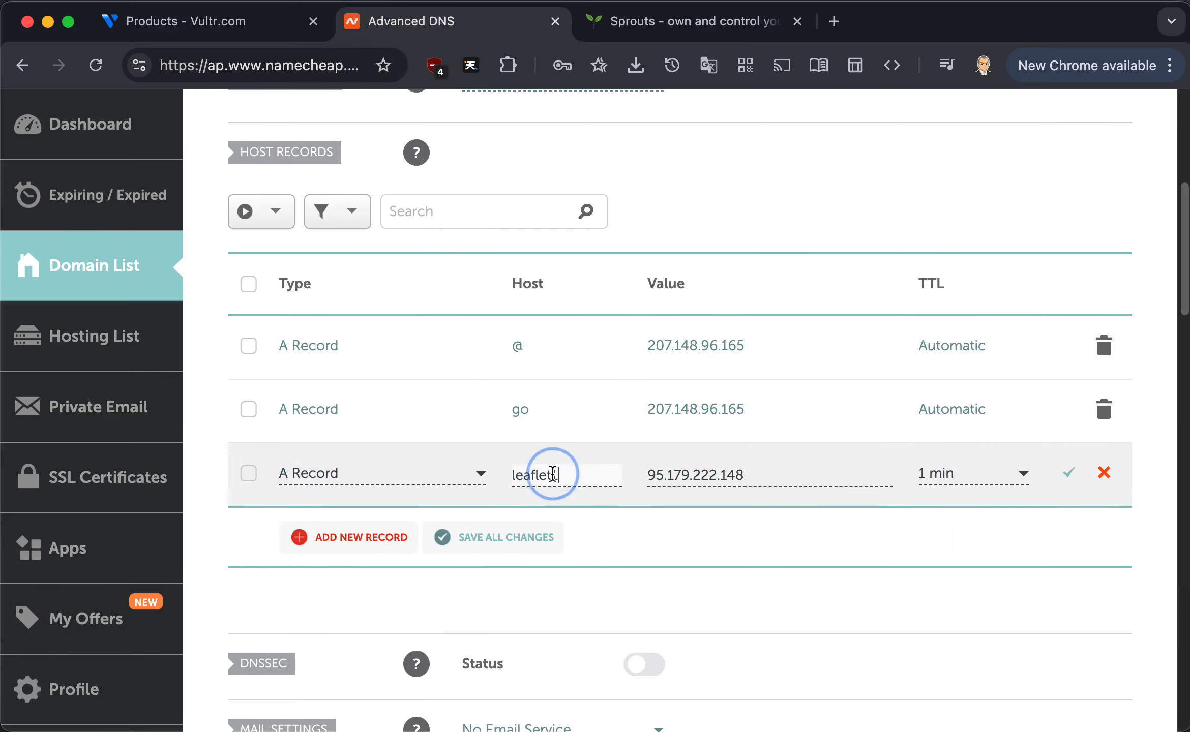
{"action": "left_click", "coordinate": [1103, 472]}
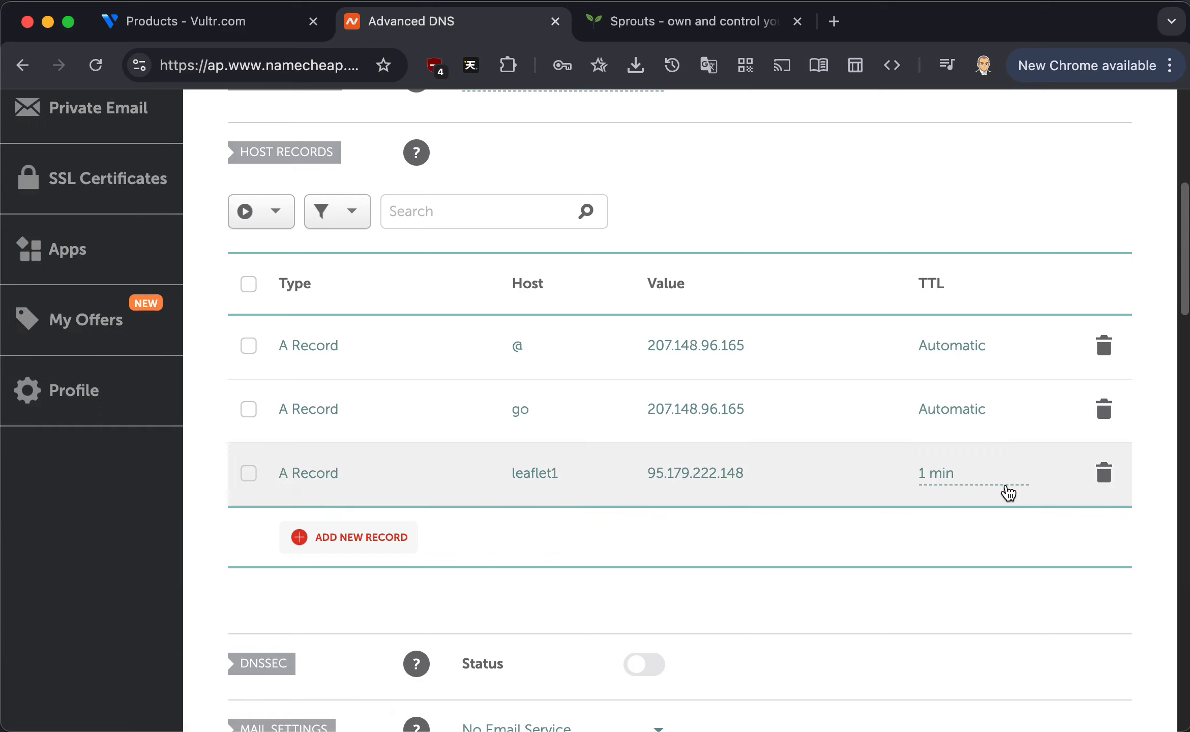
{"action": "left_click", "coordinate": [1094, 474]}
{"action": "left_click", "coordinate": [1009, 567]}
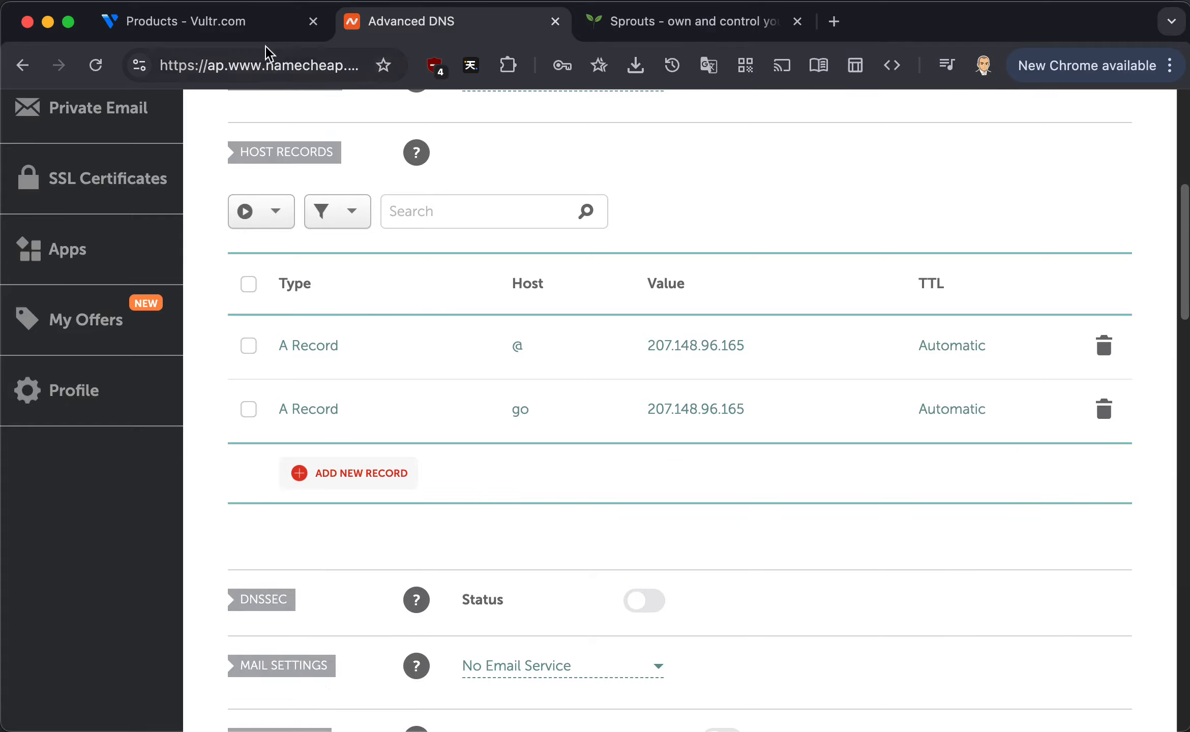
- Return to Vultr, open the LNDN server's details and copy its IP address
{"action": "left_click", "coordinate": [218, 34]}
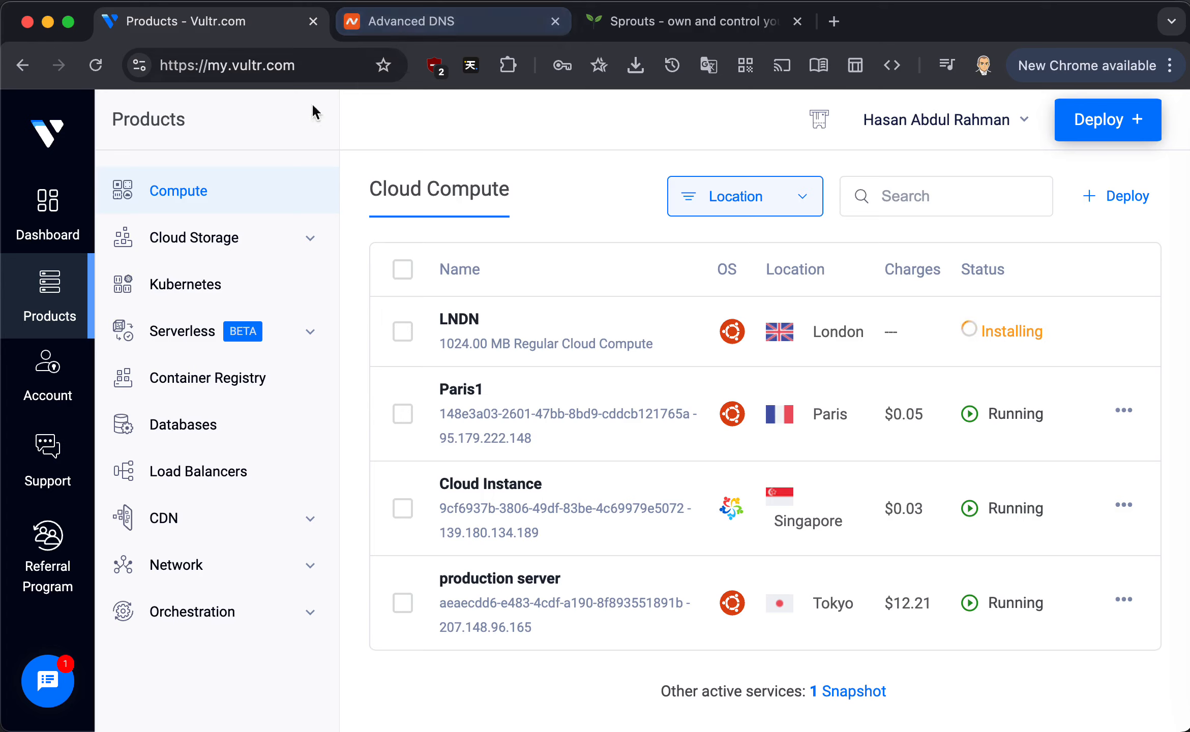
{"action": "key", "text": "super+r"}
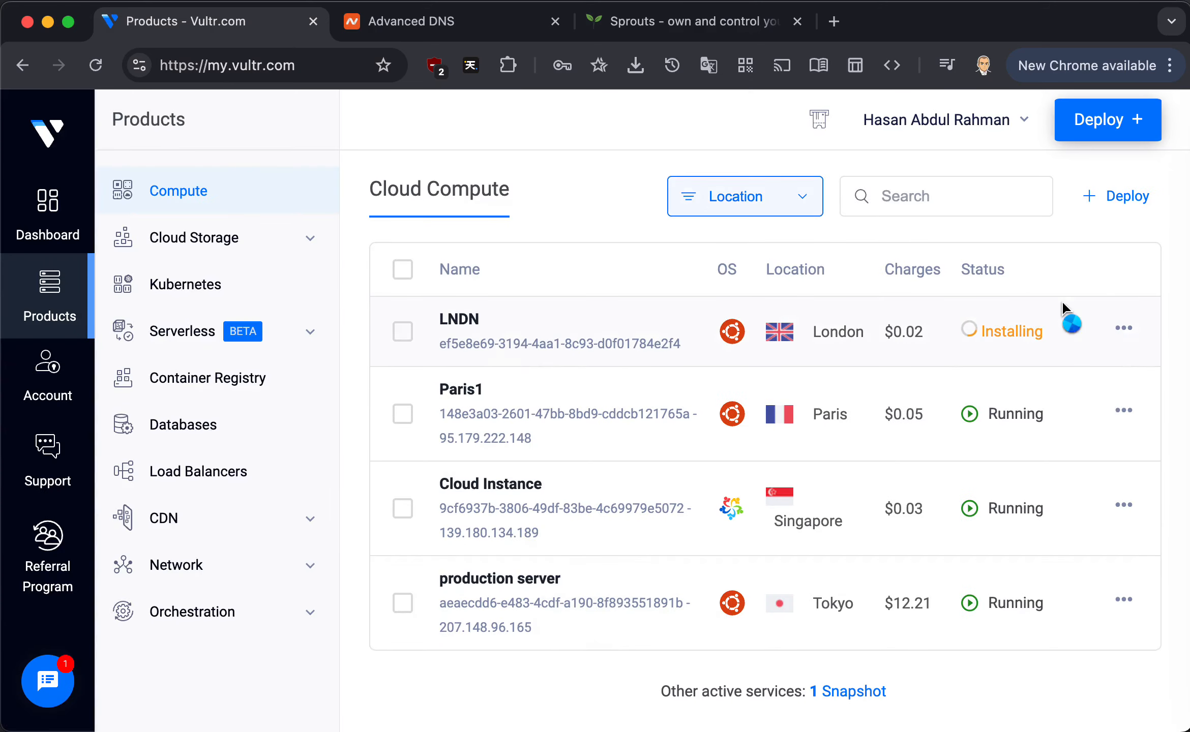
{"action": "left_click", "coordinate": [1126, 330]}
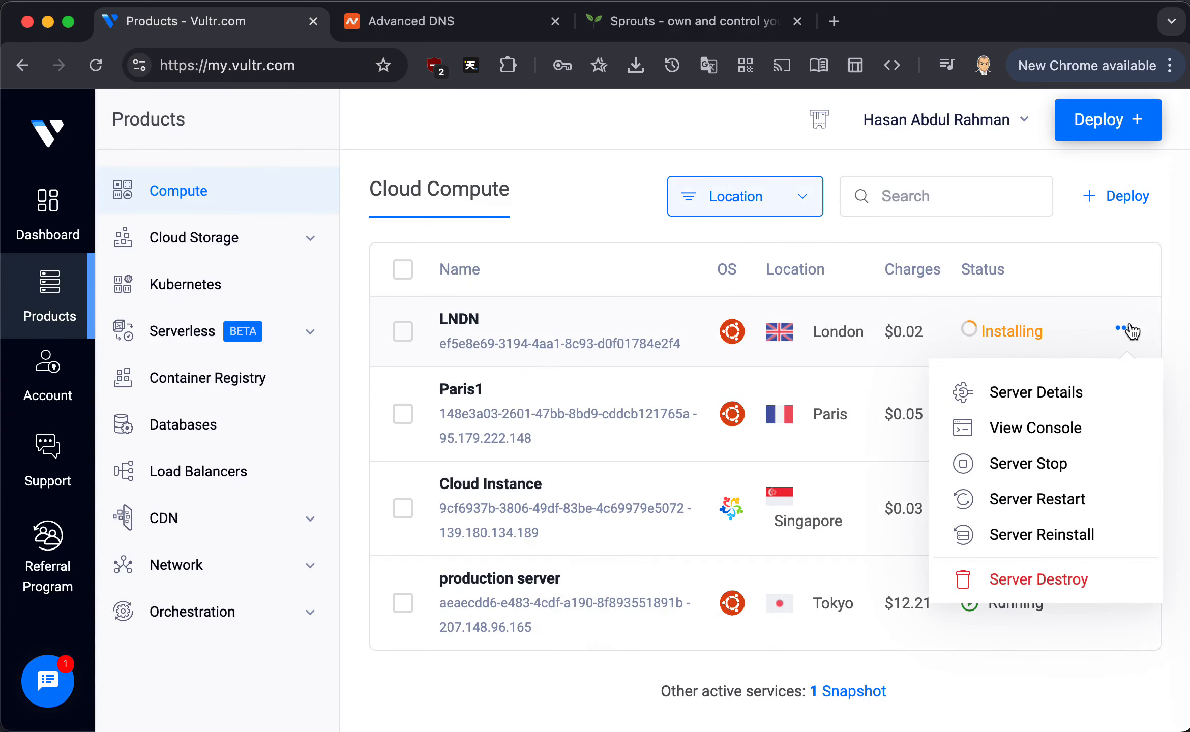
{"action": "left_click", "coordinate": [1033, 396]}
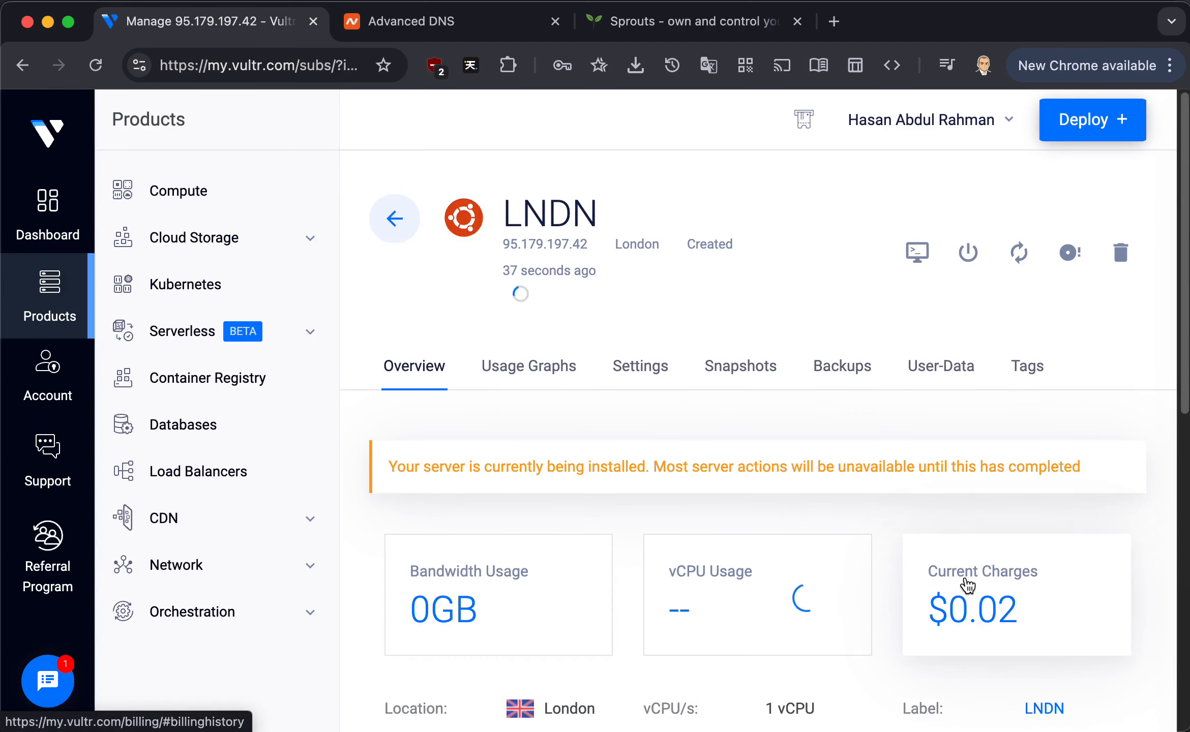
{"action": "scroll", "coordinate": [968, 586], "scroll_direction": "down", "scroll_amount": 4}
{"action": "scroll", "coordinate": [498, 522], "scroll_direction": "down", "scroll_amount": 2}
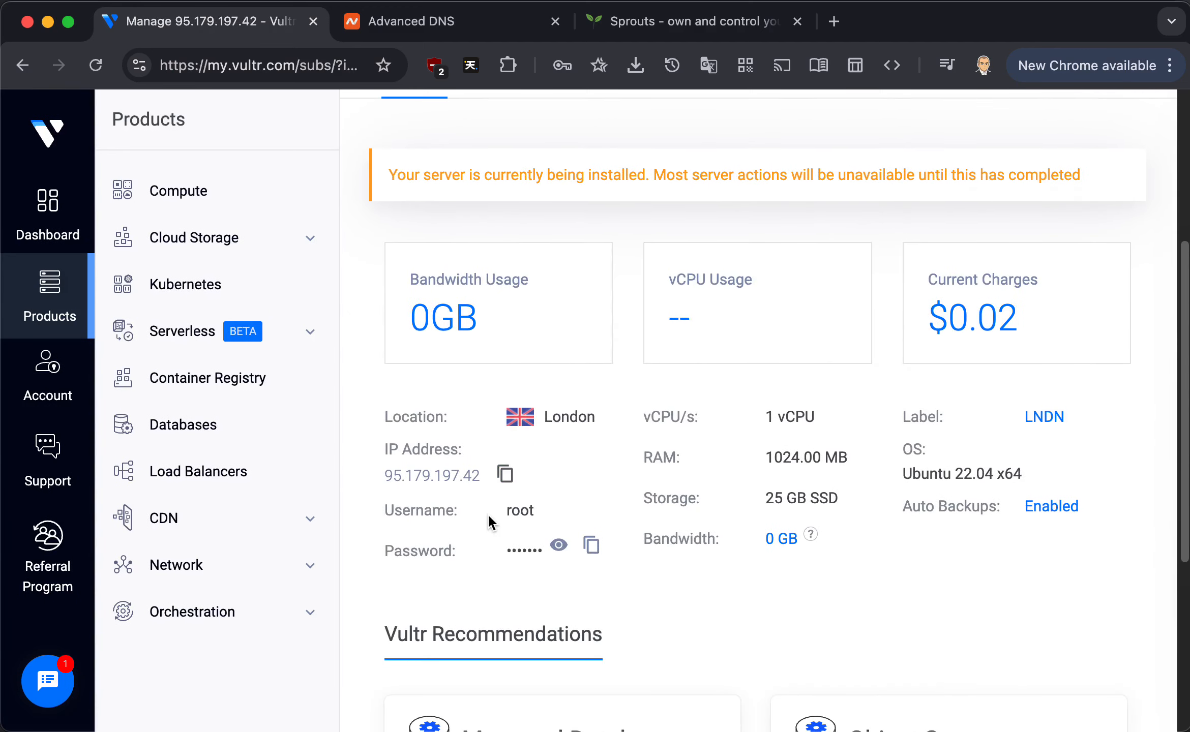
{"action": "left_click", "coordinate": [505, 476]}
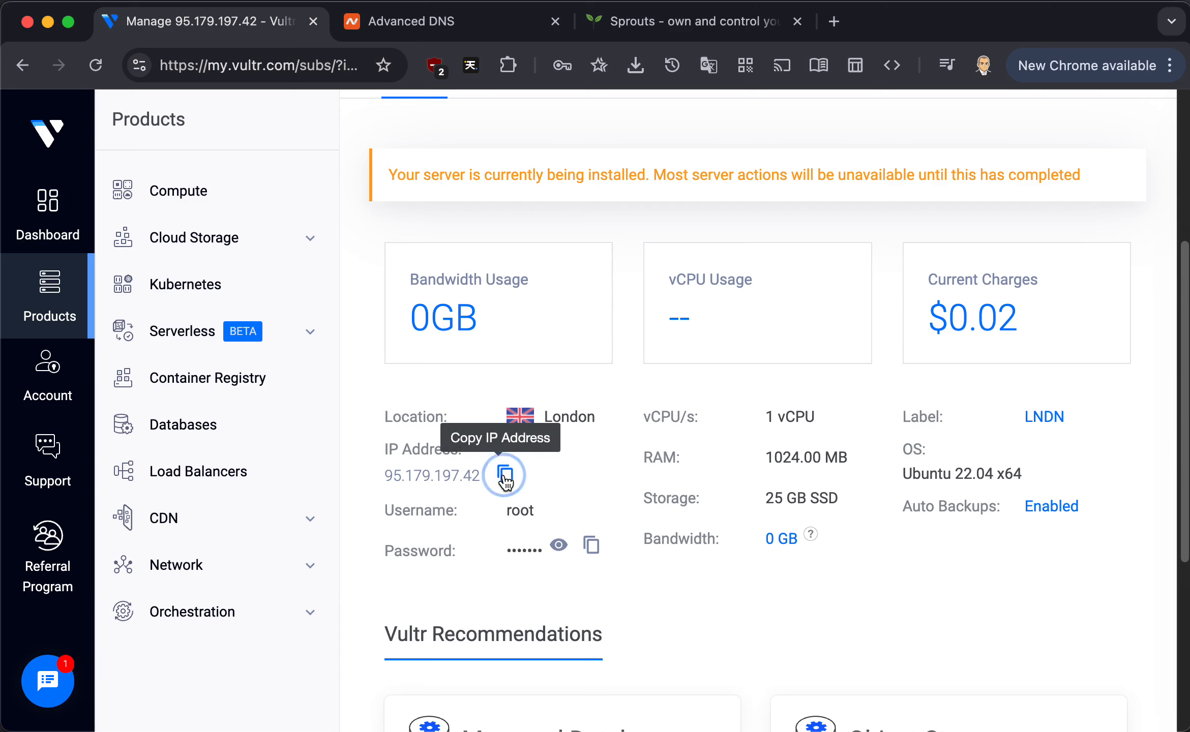
- Switch to the domain's Advanced DNS page on Namecheap and add a new A record with host leaflet2
{"action": "left_click", "coordinate": [433, 31]}
{"action": "left_click", "coordinate": [372, 478]}
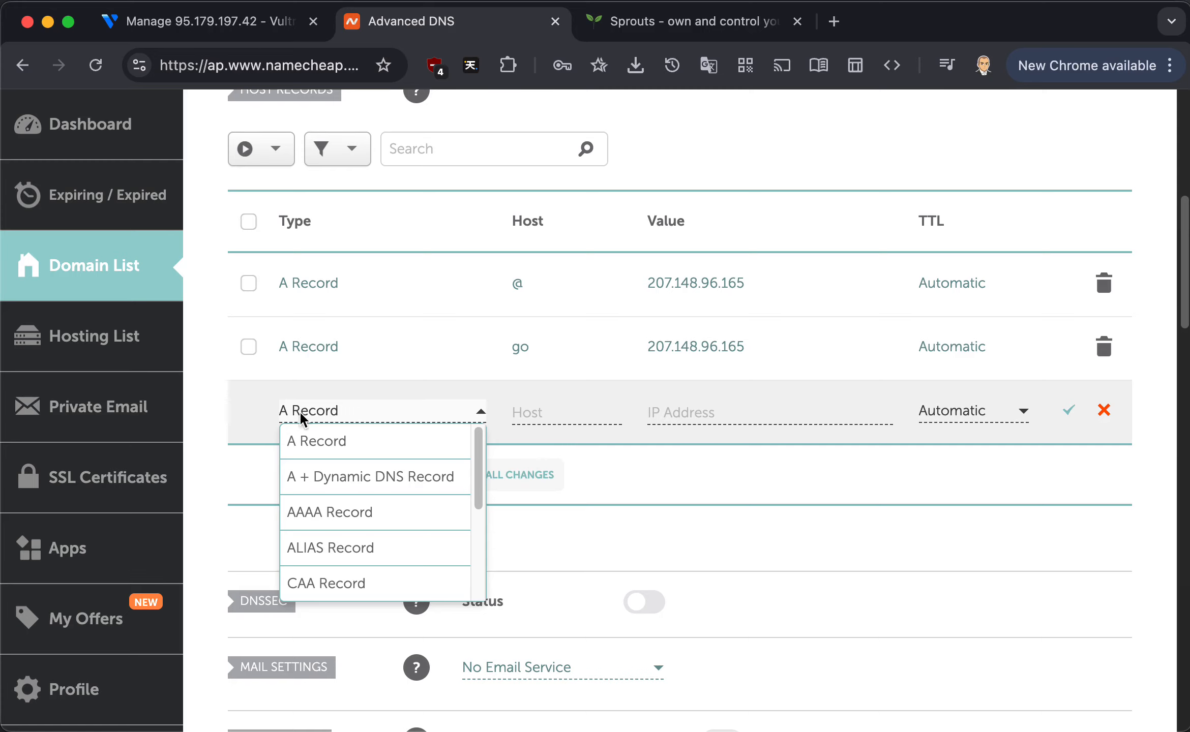
{"action": "left_click", "coordinate": [549, 391]}
{"action": "left_click", "coordinate": [536, 404]}
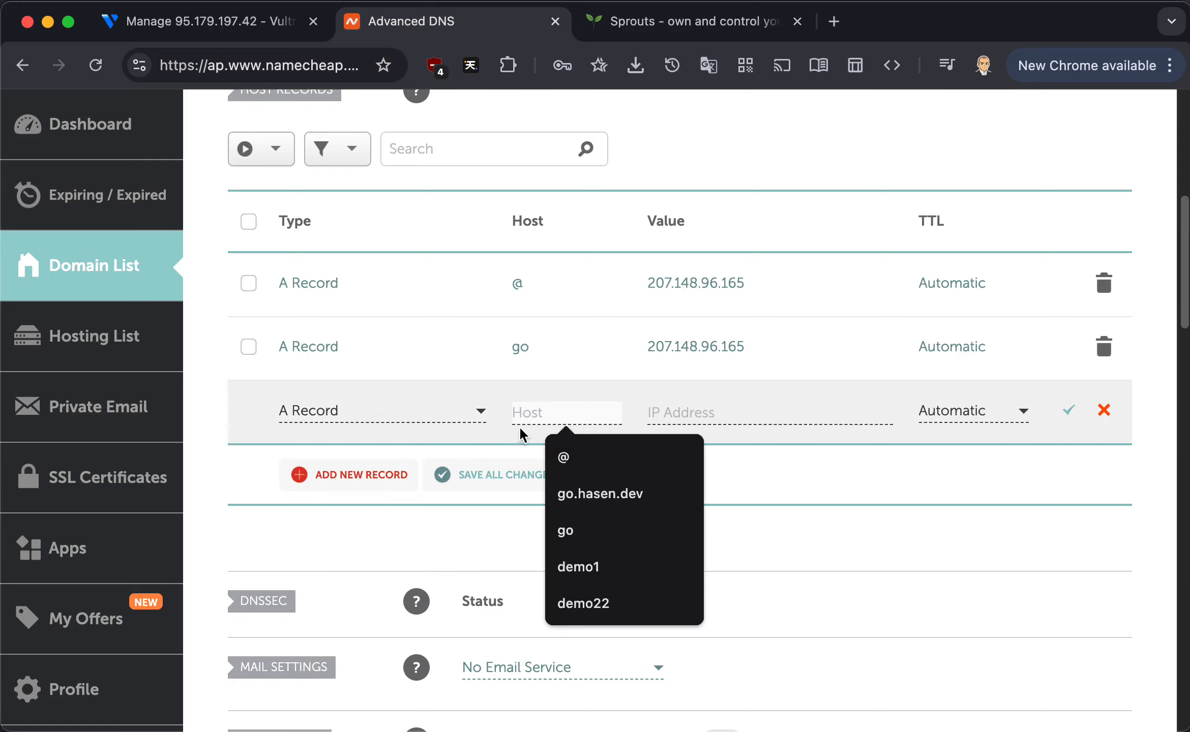
{"action": "scroll", "coordinate": [523, 426], "scroll_direction": "up", "scroll_amount": 2}
{"action": "scroll", "coordinate": [532, 433], "scroll_direction": "up", "scroll_amount": 5}
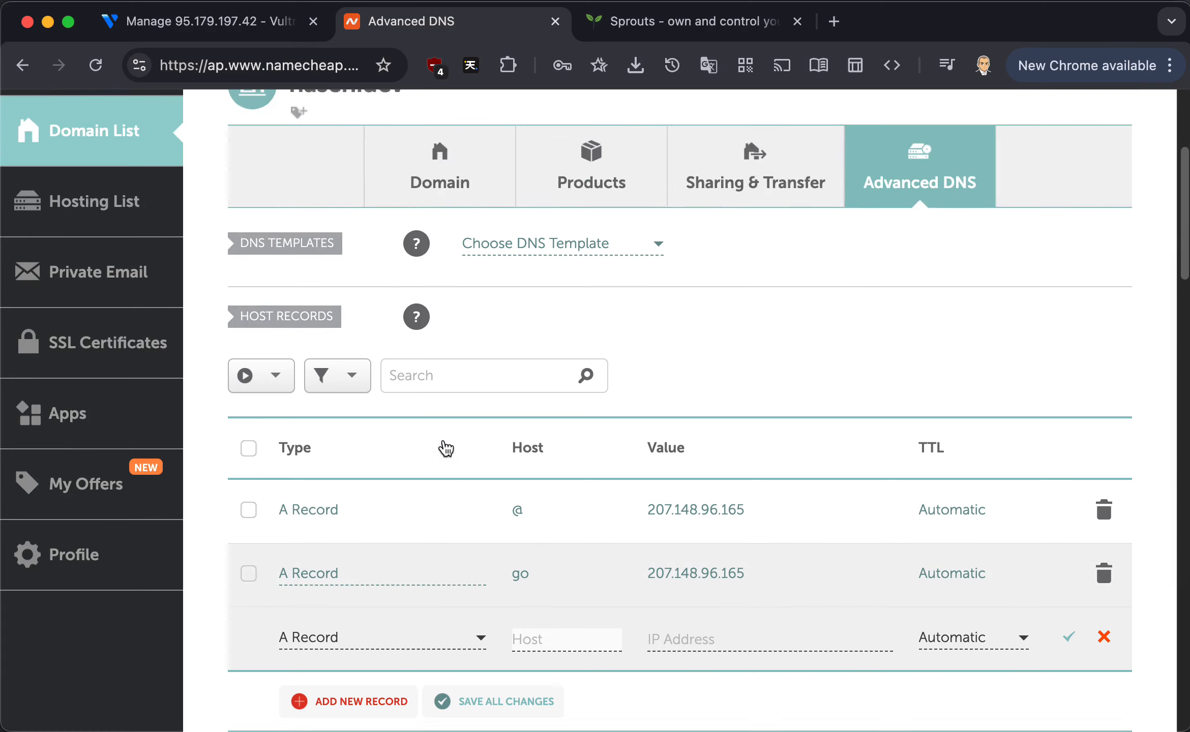
{"action": "scroll", "coordinate": [446, 448], "scroll_direction": "down", "scroll_amount": 4}
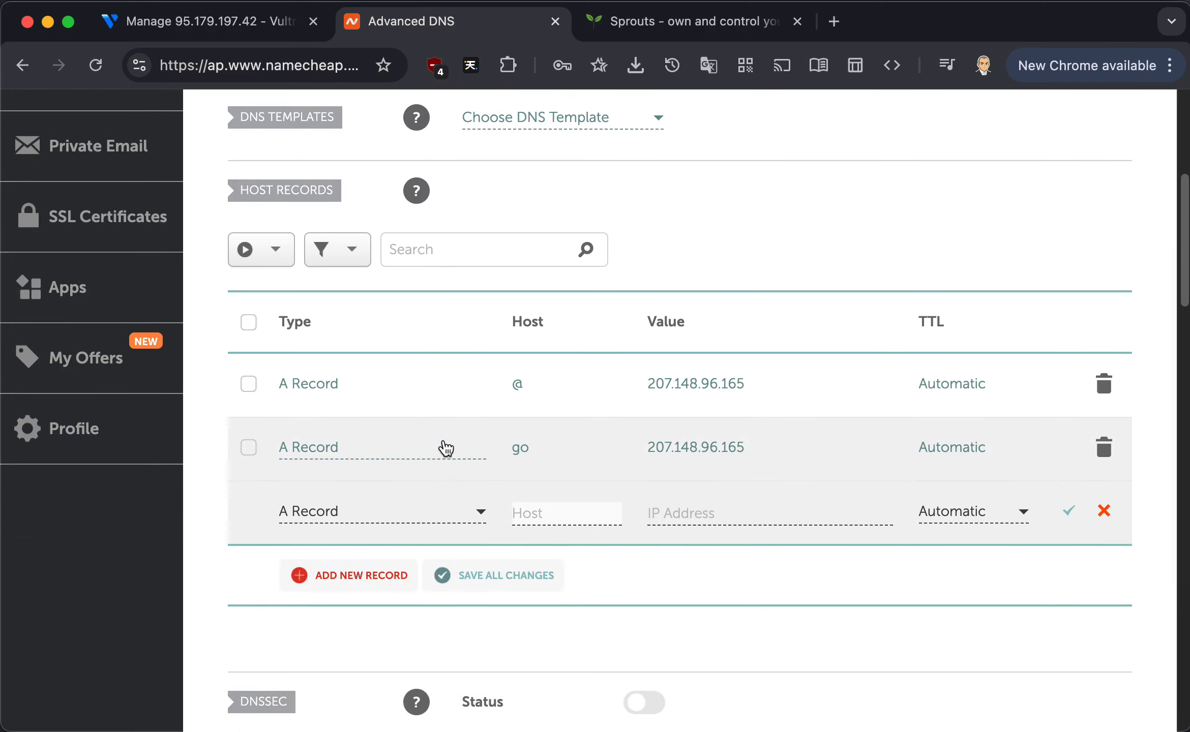
{"action": "type", "text": "leaflet2"}
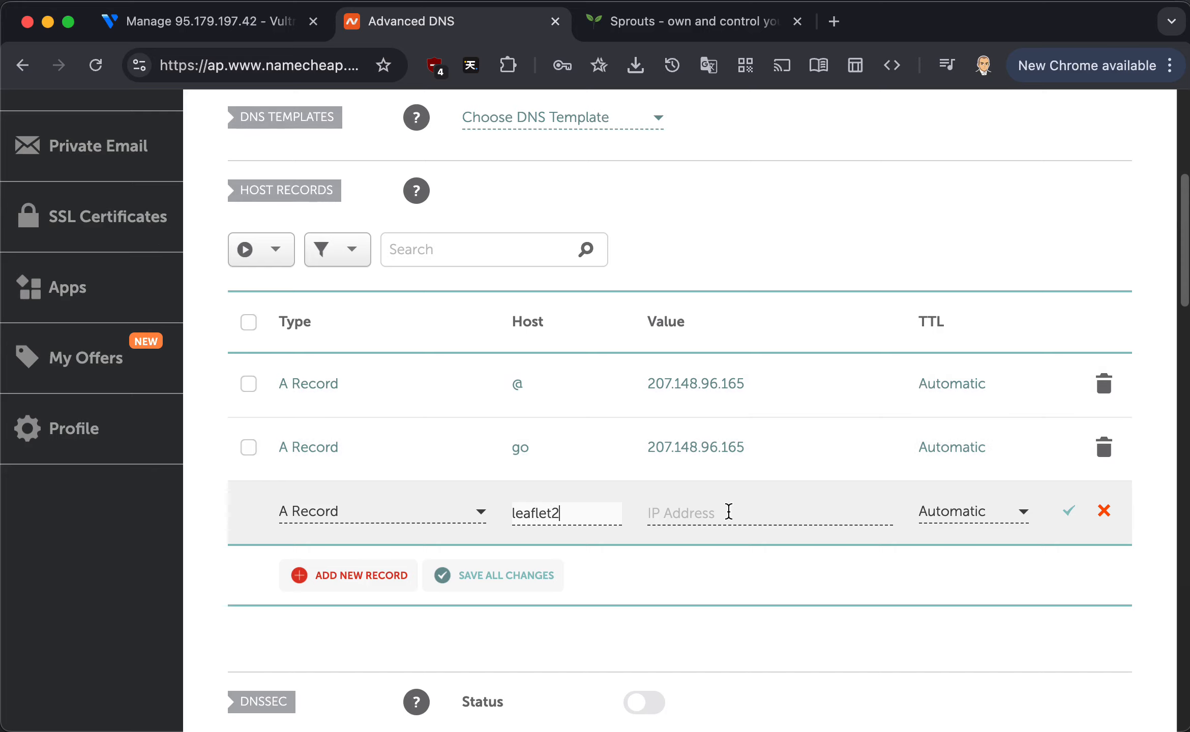
- Set the leaflet2 record's value to 95.179.197.42 and compare it with the server's IP address on Vultr
{"action": "scroll", "coordinate": [544, 356], "scroll_direction": "up", "scroll_amount": 4}
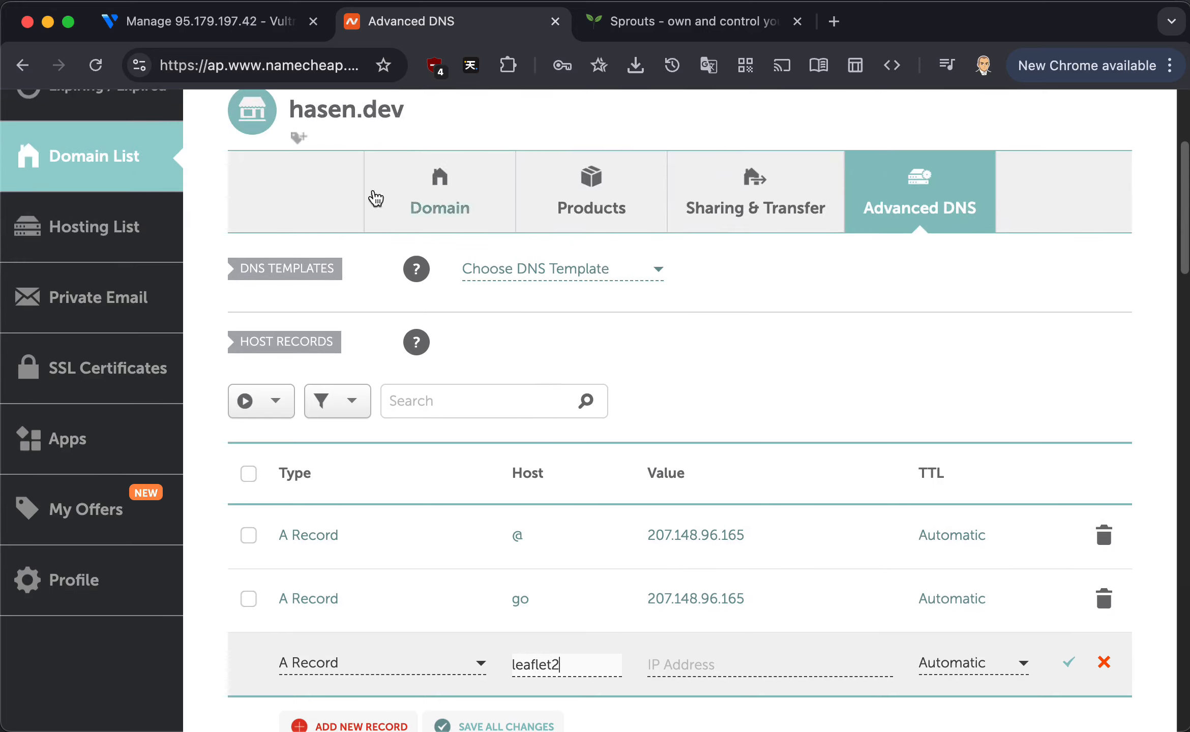
{"action": "scroll", "coordinate": [472, 353], "scroll_direction": "down", "scroll_amount": 4}
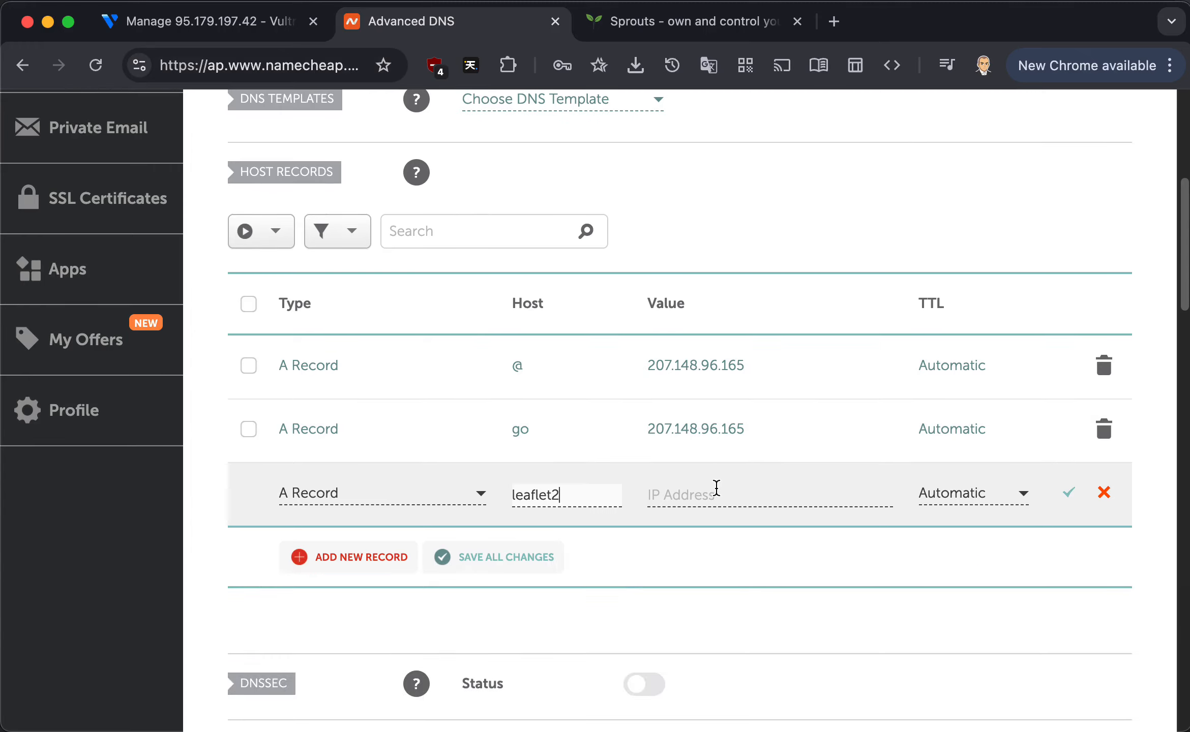
{"action": "left_click", "coordinate": [716, 488]}
{"action": "key", "text": "super+v"}
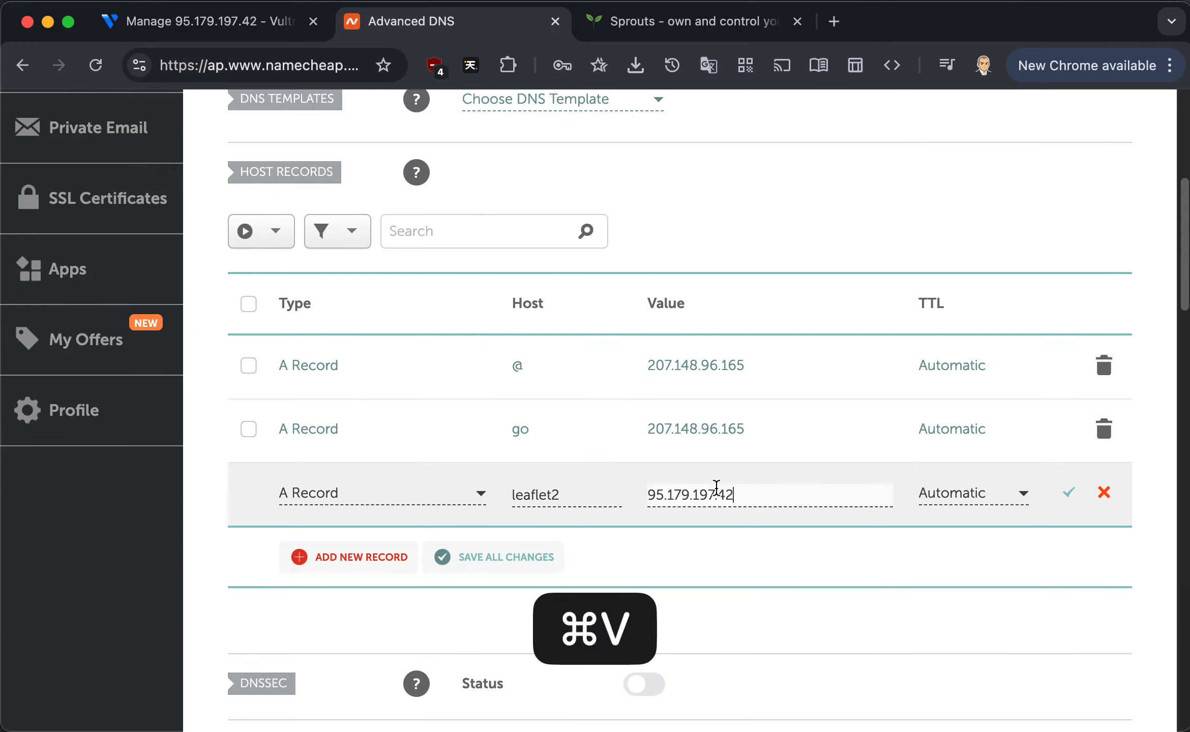
{"action": "left_click", "coordinate": [173, 21]}
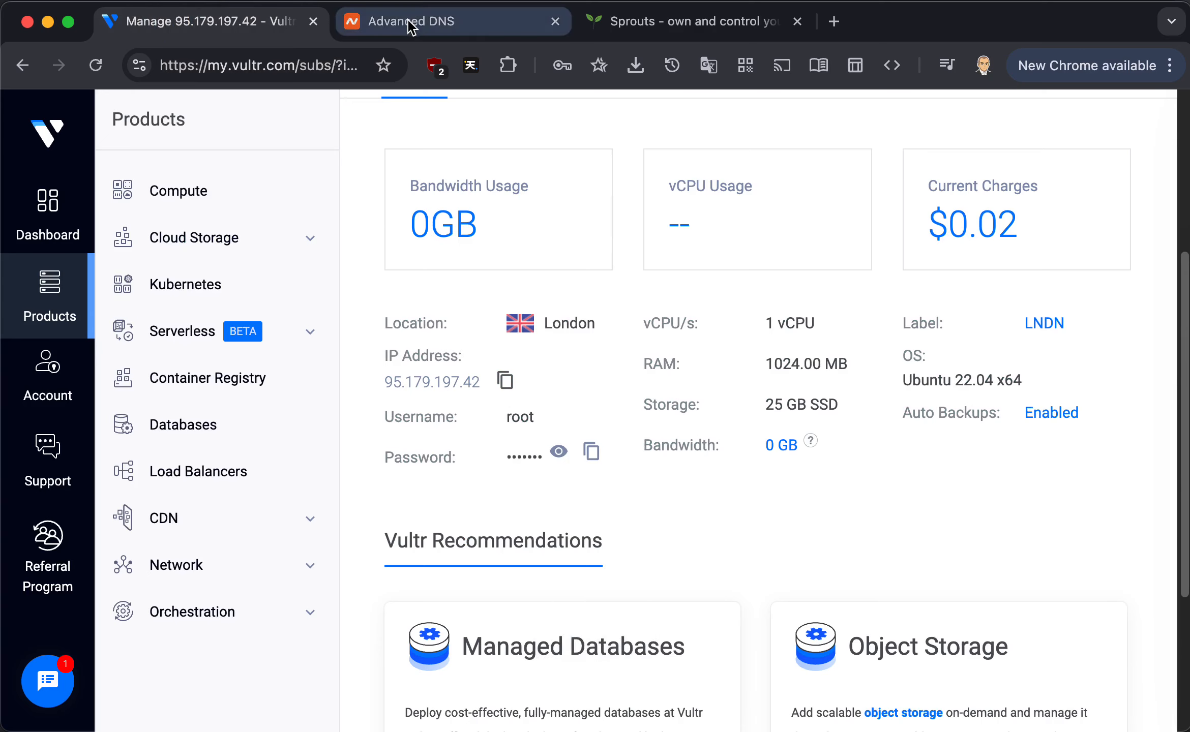
{"action": "left_click", "coordinate": [492, 31]}
- Set the leaflet2 record's TTL to 1 min and save the record
{"action": "left_click", "coordinate": [990, 496]}
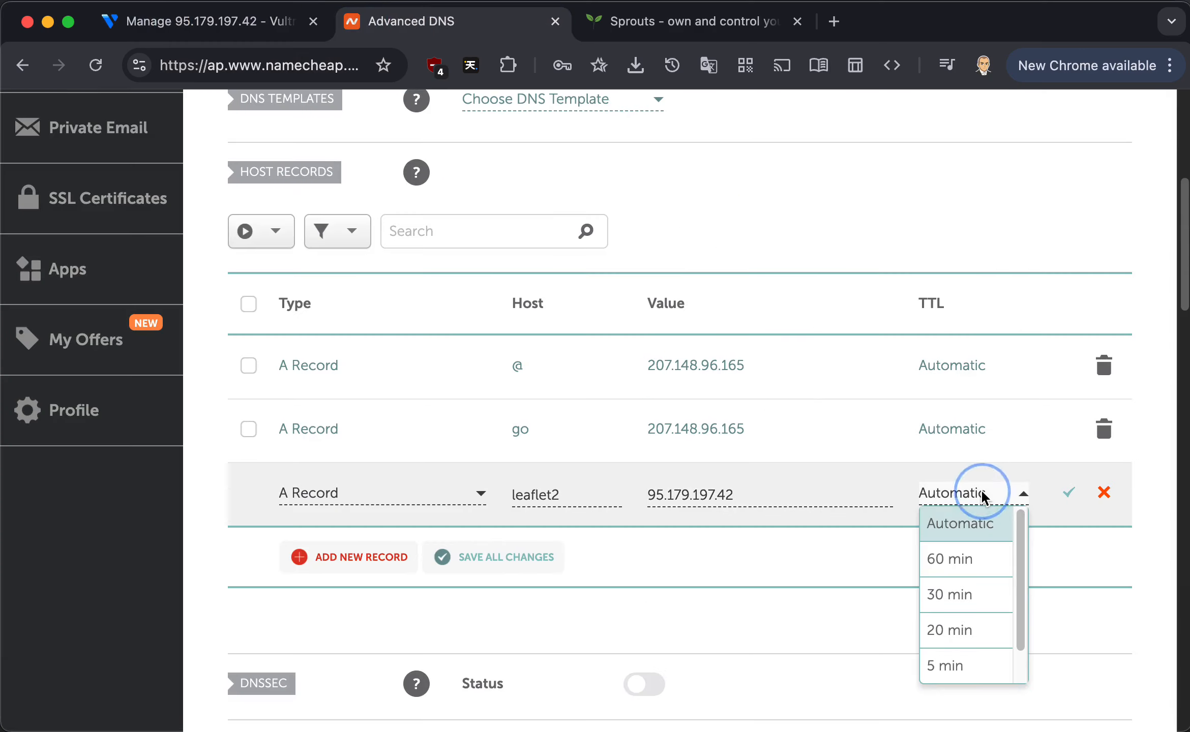
{"action": "scroll", "coordinate": [968, 611], "scroll_direction": "down", "scroll_amount": 1}
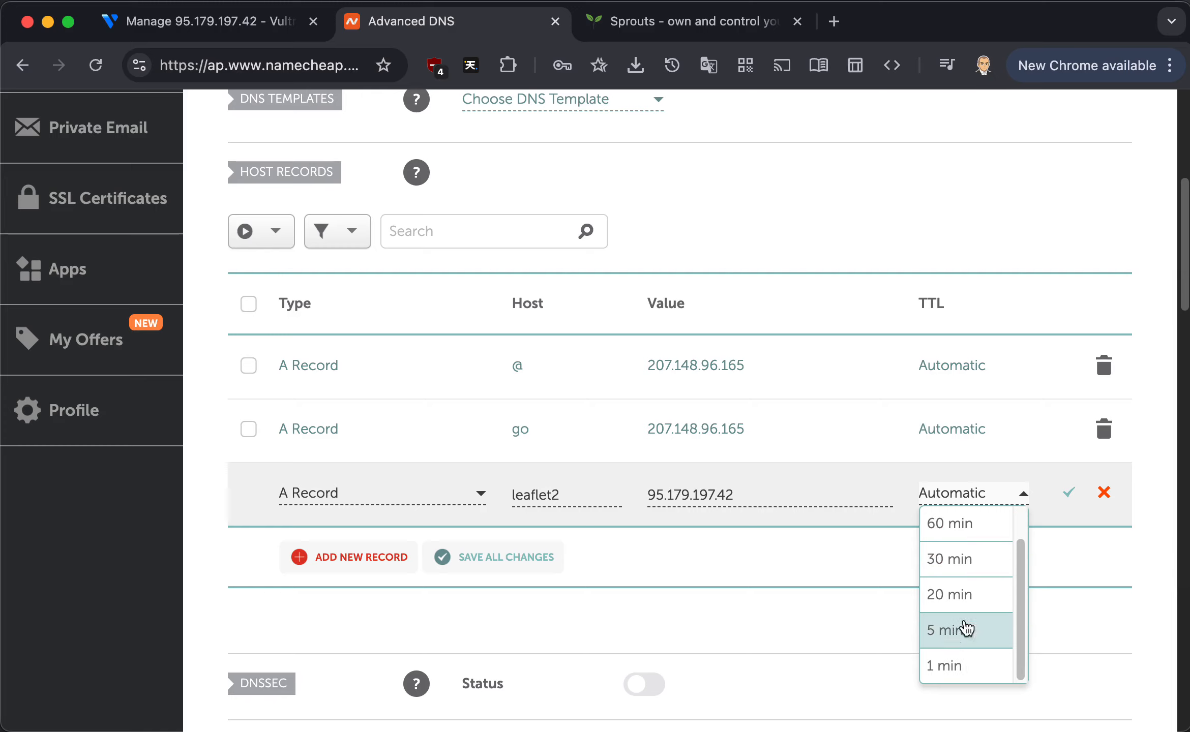
{"action": "left_click", "coordinate": [950, 667]}
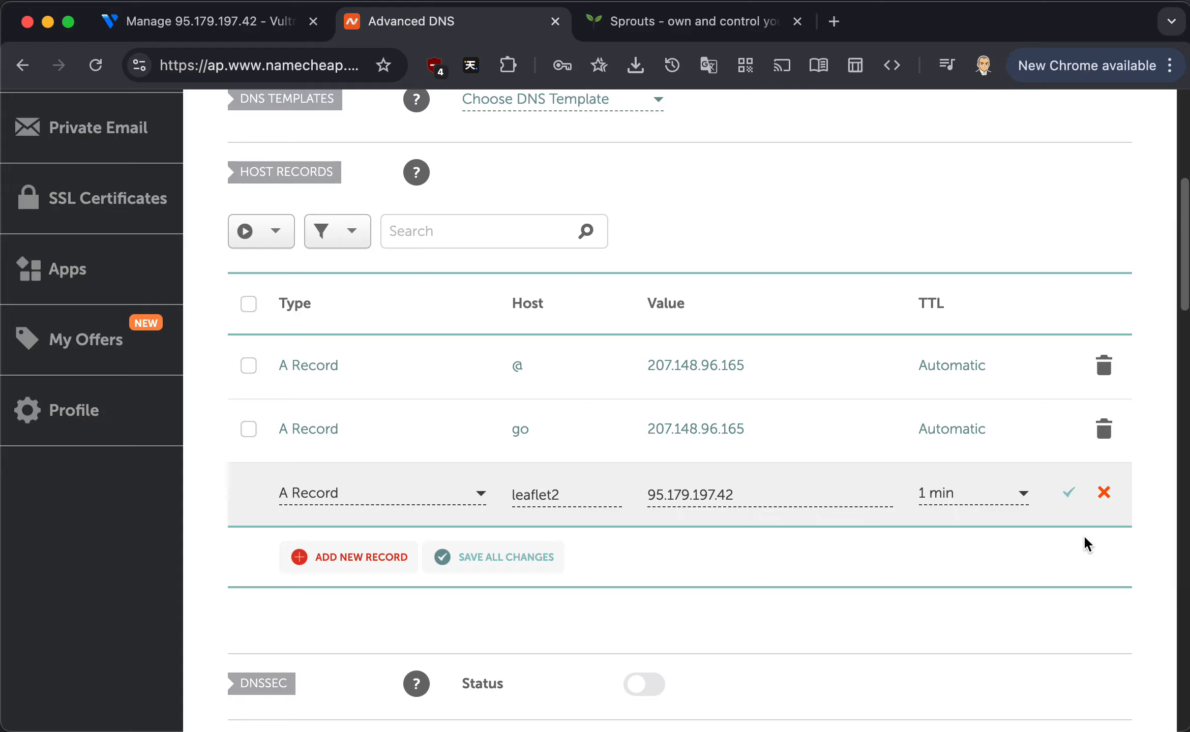
{"action": "left_click", "coordinate": [1070, 494]}
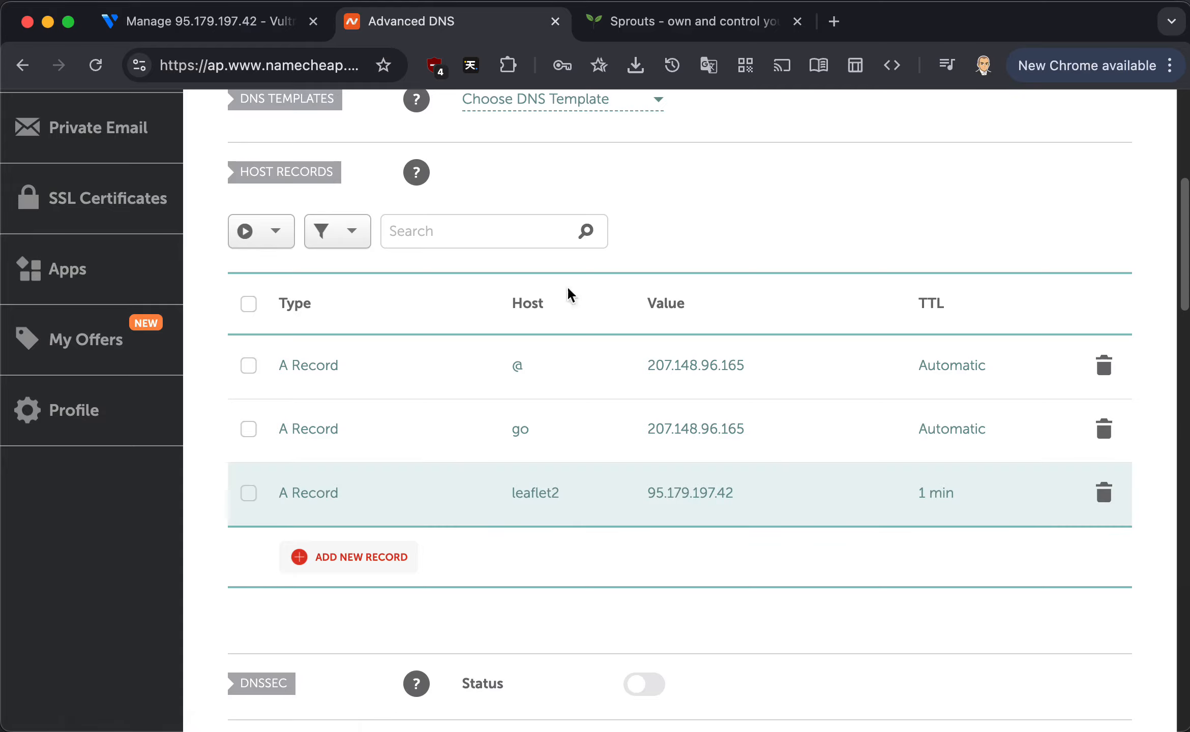
- Return to Vultr, reload the LNDN server page and check its installation status and access details
{"action": "left_click", "coordinate": [213, 36]}
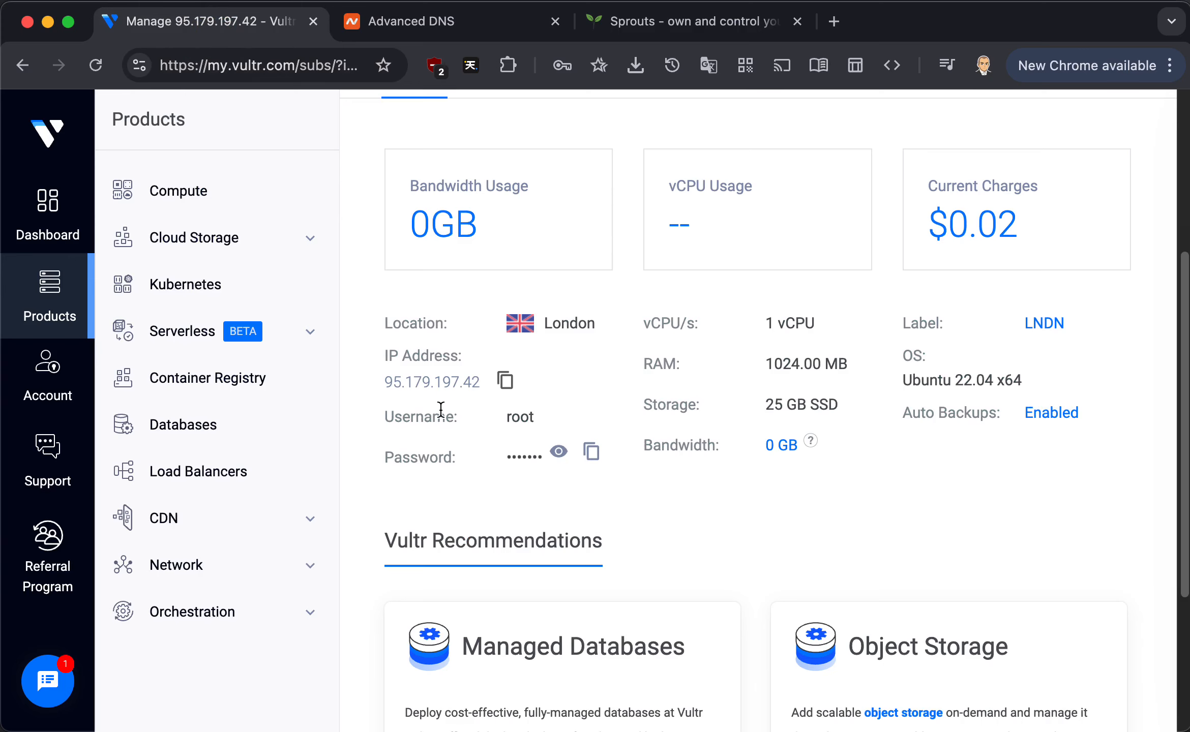
{"action": "scroll", "coordinate": [440, 410], "scroll_direction": "up", "scroll_amount": 5}
{"action": "key", "text": "super+r"}
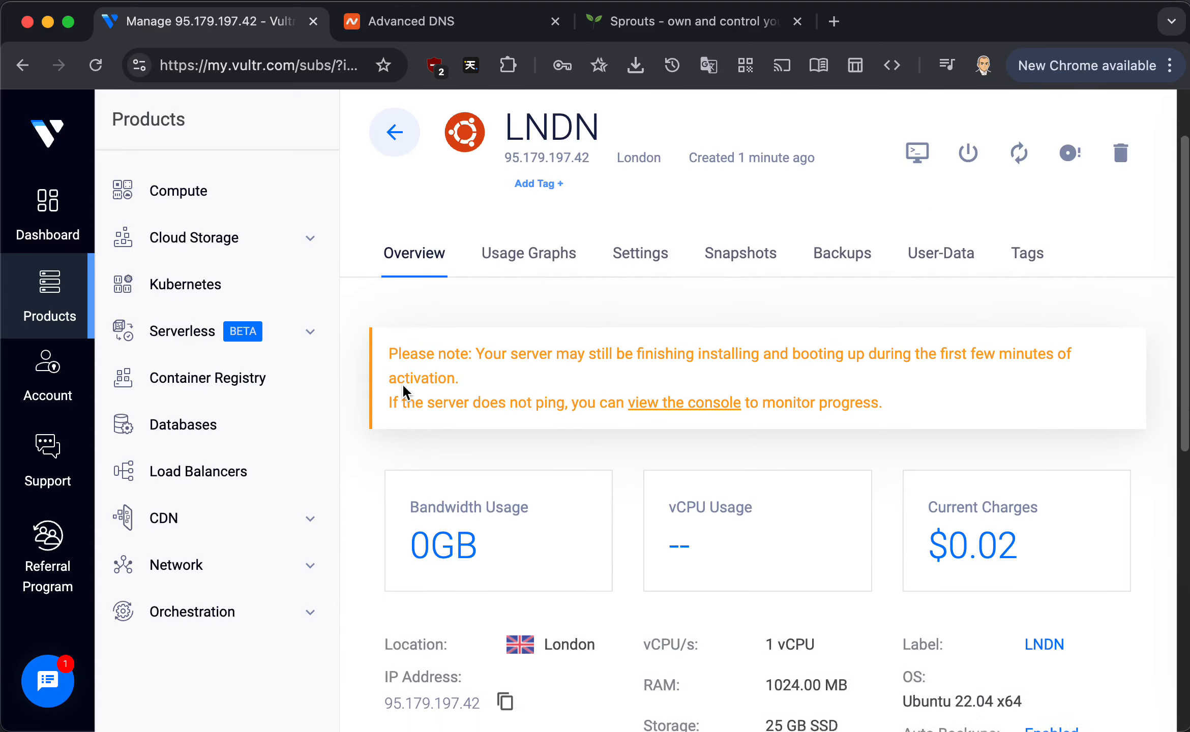
{"action": "scroll", "coordinate": [402, 383], "scroll_direction": "down", "scroll_amount": 1}
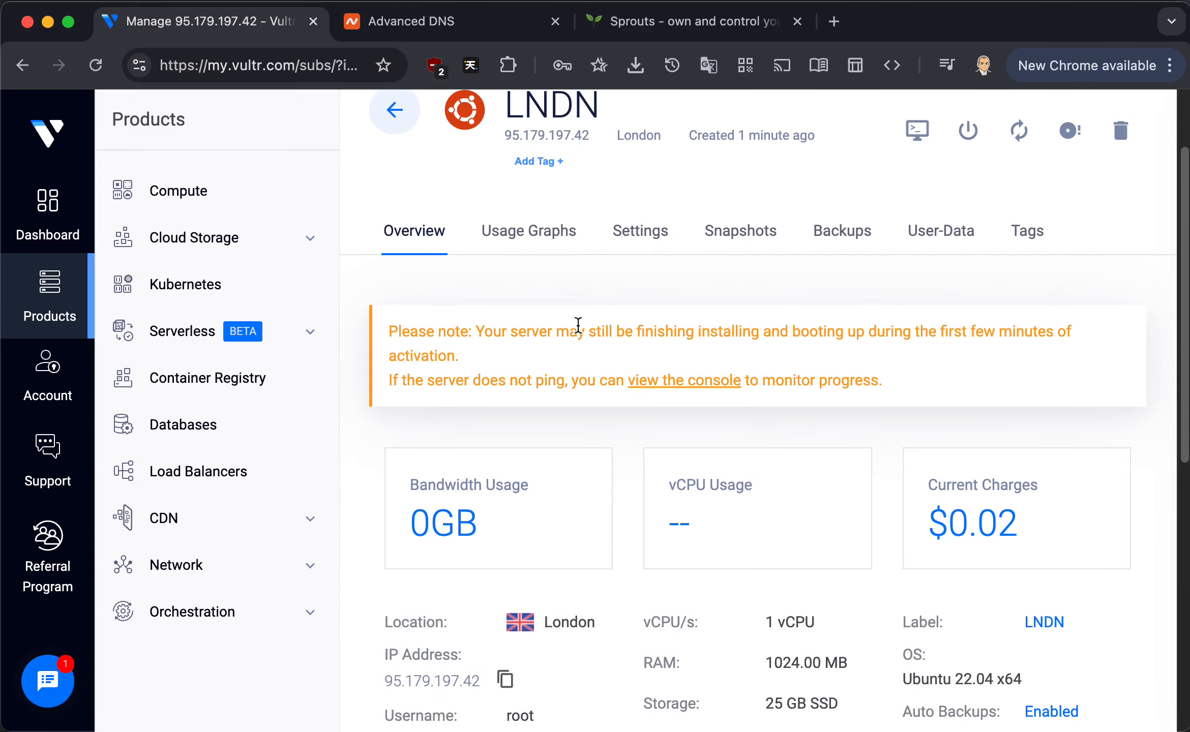
{"action": "scroll", "coordinate": [674, 317], "scroll_direction": "down", "scroll_amount": 10}
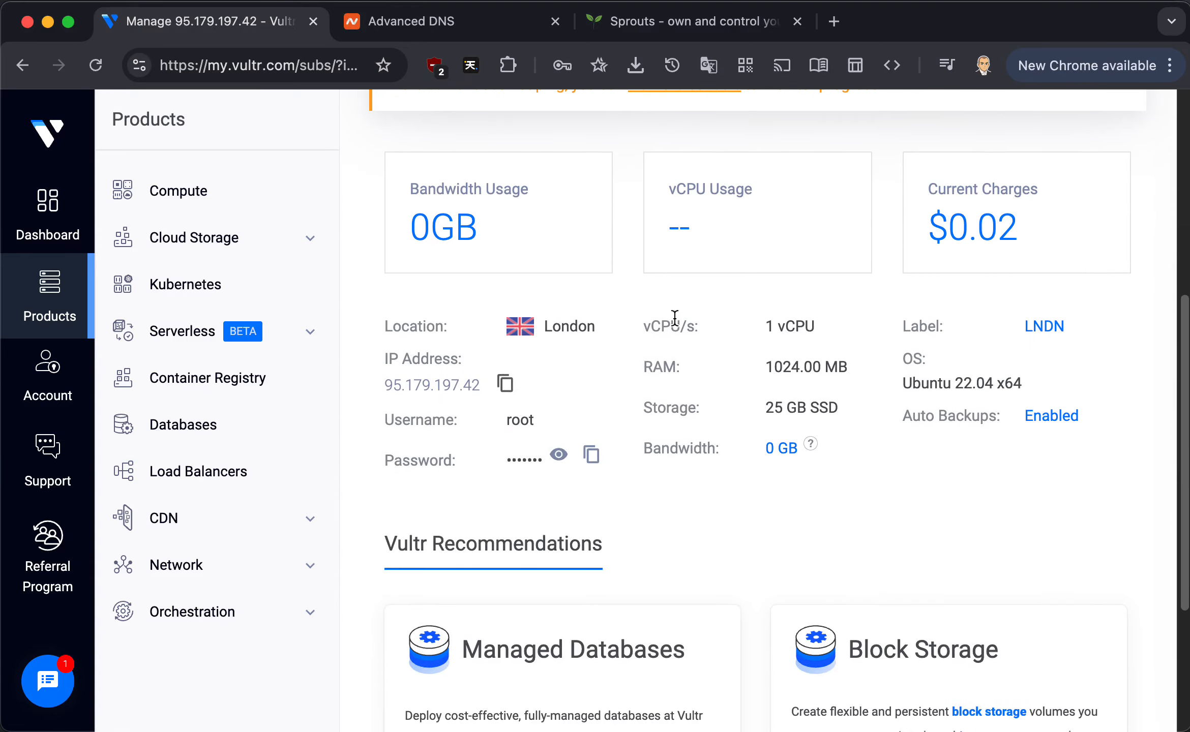
{"action": "scroll", "coordinate": [707, 500], "scroll_direction": "down", "scroll_amount": 4}
{"action": "scroll", "coordinate": [707, 499], "scroll_direction": "up", "scroll_amount": 1}
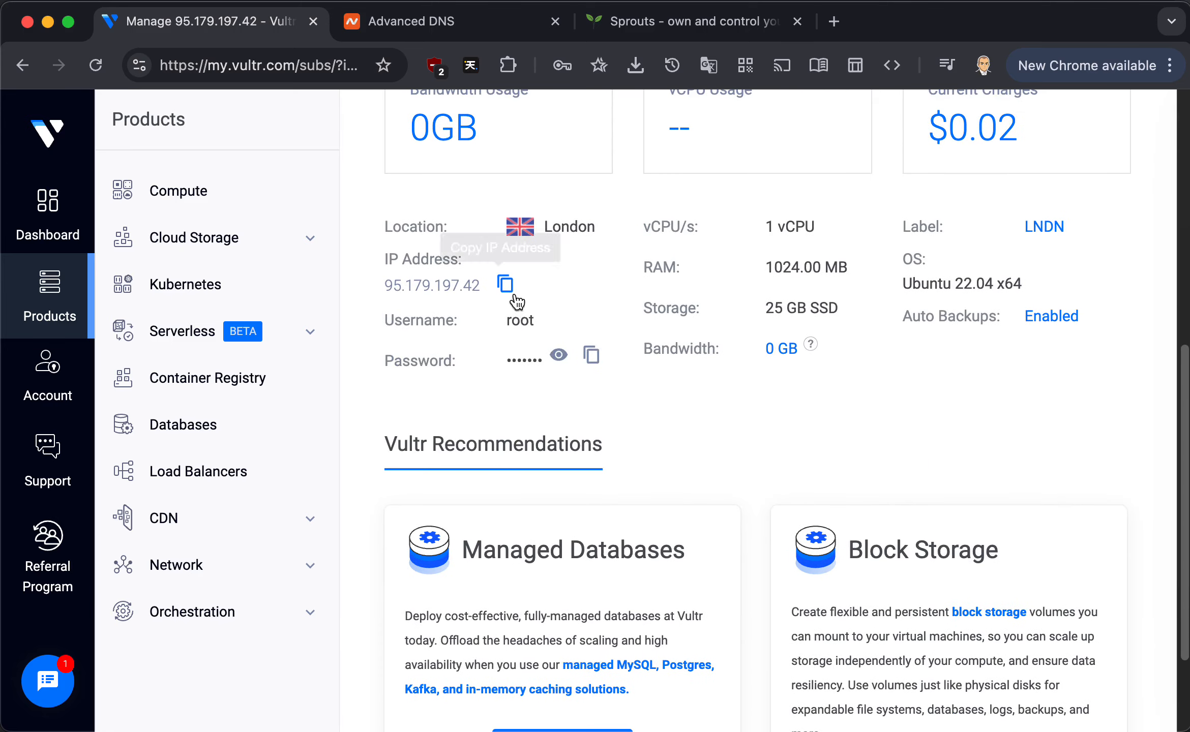
- Switch to Gardener and start adding a server labelled London Ubuntu with server IP 95.179.197.42
{"action": "left_click", "coordinate": [1, 729]}
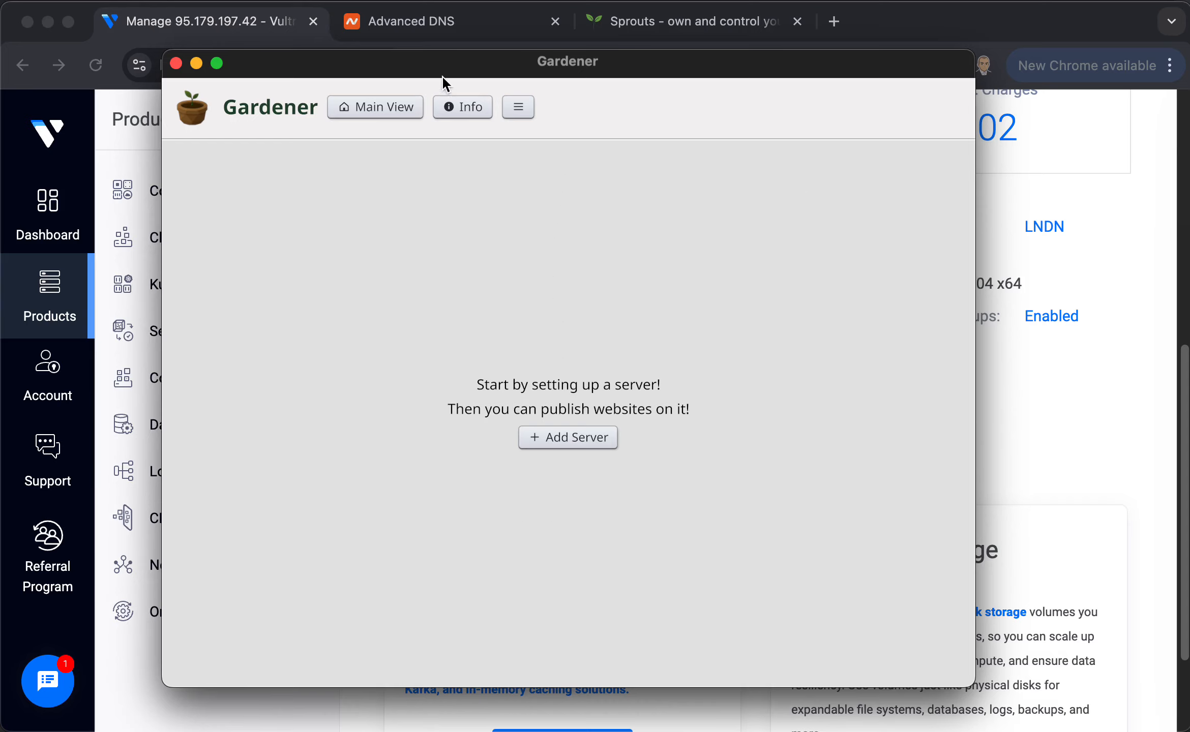
{"action": "mouse_move", "coordinate": [442, 75]}
{"action": "left_mouse_down"}
{"action": "mouse_move", "coordinate": [535, 86]}
{"action": "mouse_move", "coordinate": [446, 99]}
{"action": "left_mouse_up"}
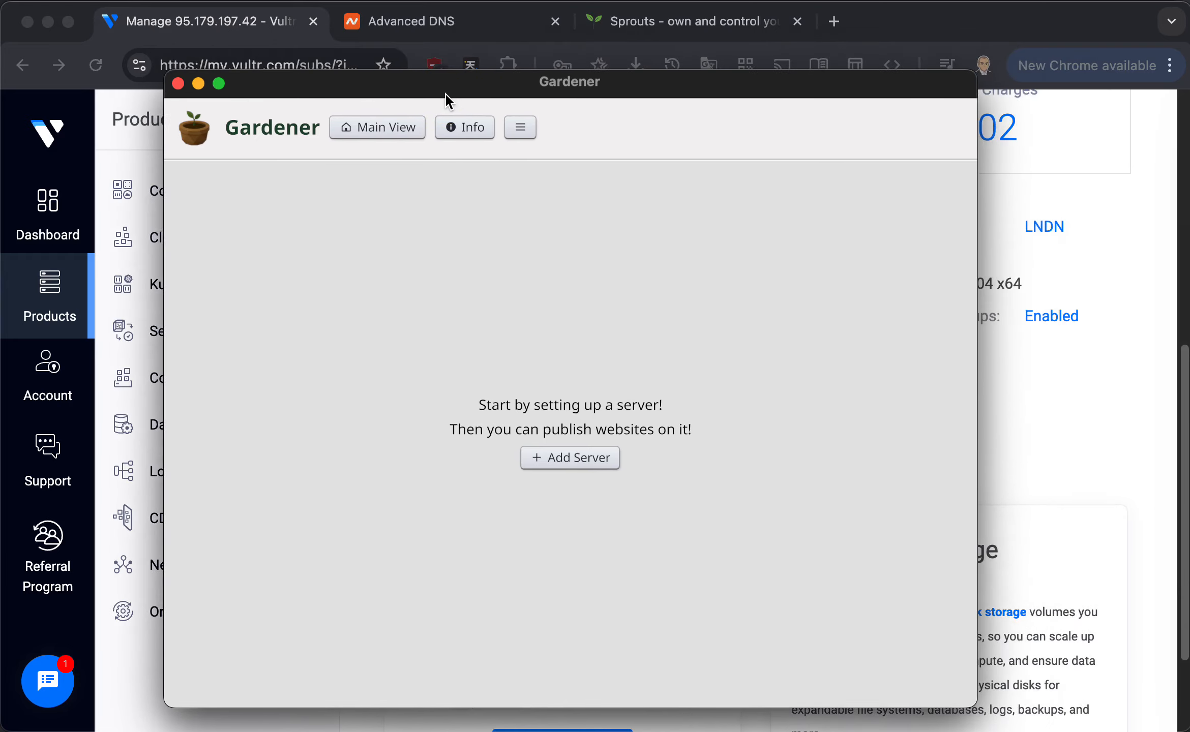
{"action": "left_click", "coordinate": [550, 457]}
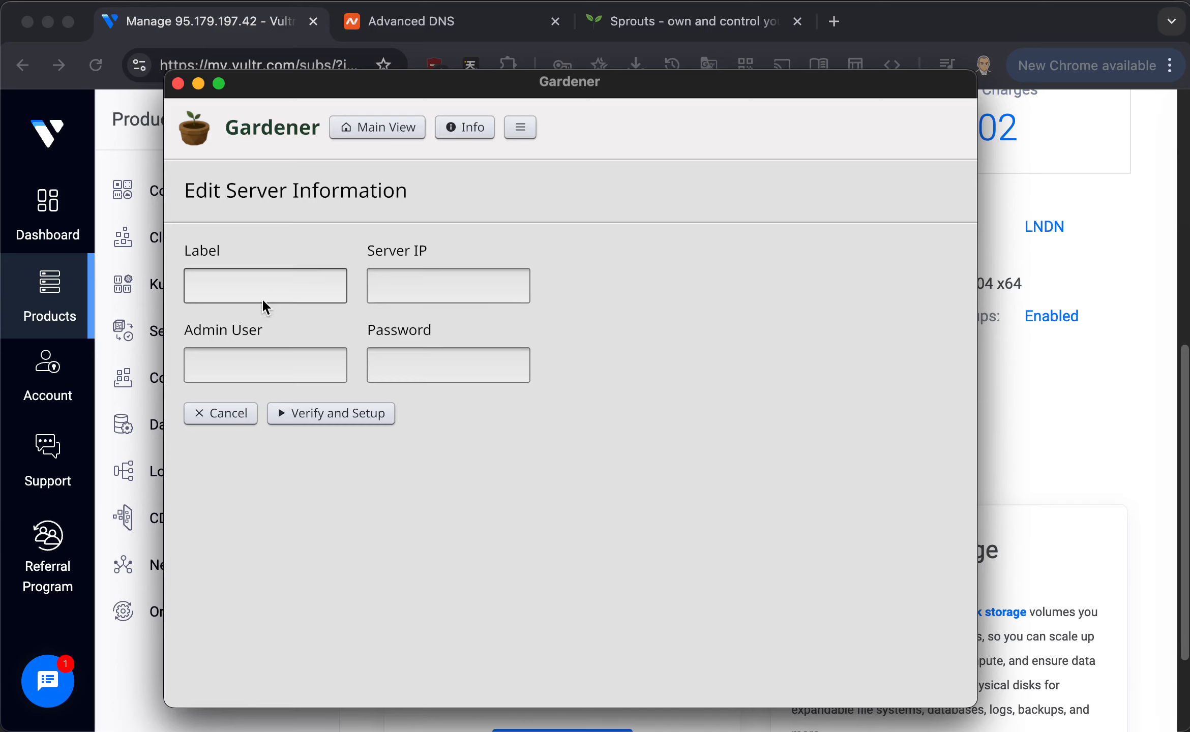
{"action": "type", "text": "l"}
{"action": "key", "text": "BackSpace"}
{"action": "type", "text": "Lo"}
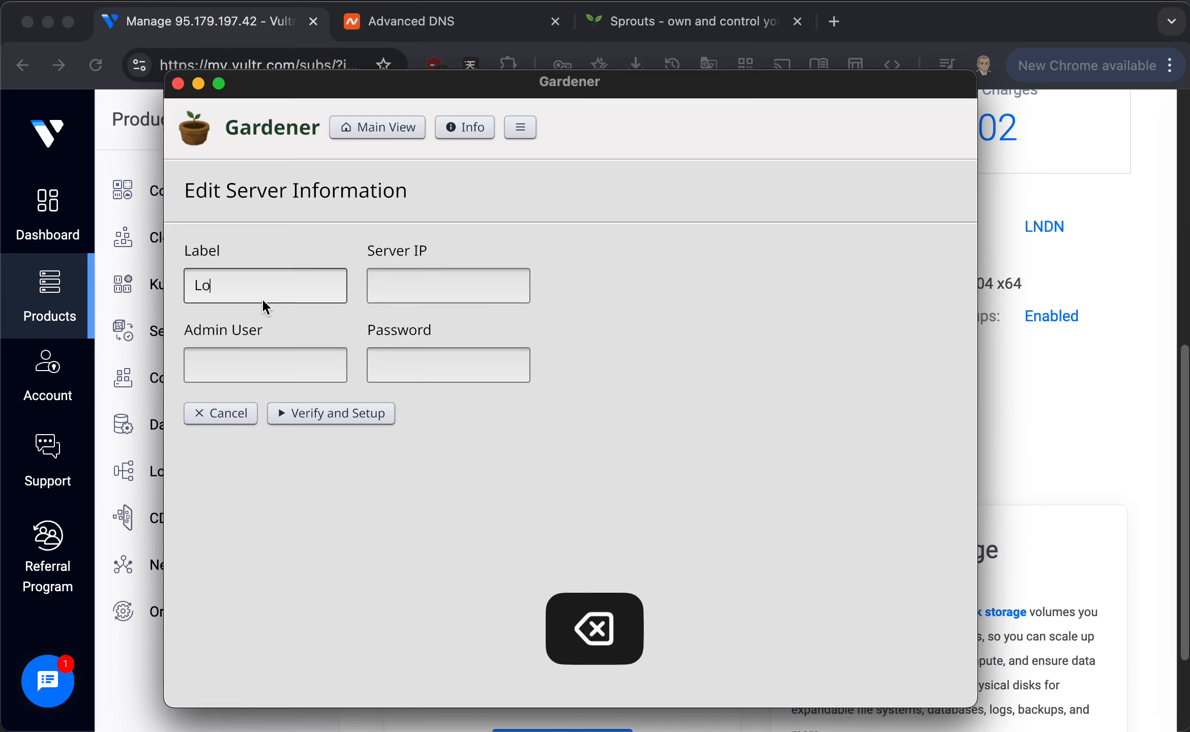
{"action": "type", "text": "ndon Ubuntu"}
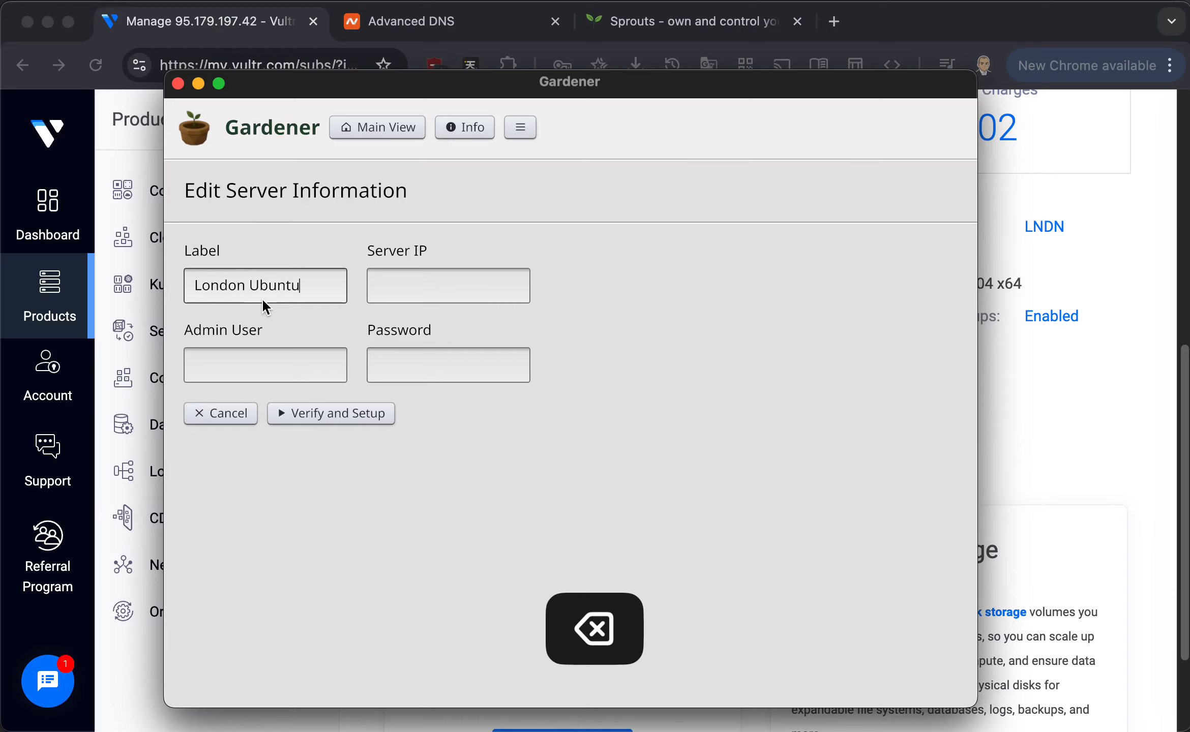
{"action": "key", "text": "Tab"}
{"action": "type", "text": "95.179.197.42"}
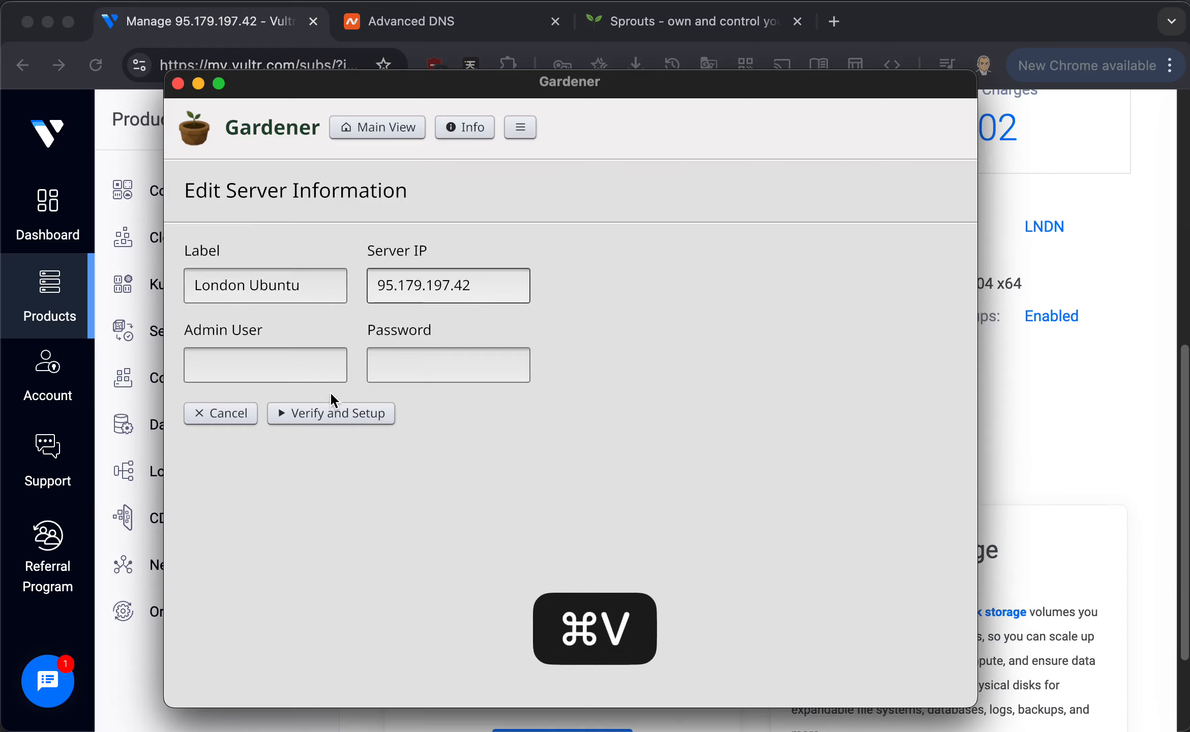
- Look up the server's username on Vultr and enter root as the admin user in Gardener
{"action": "left_click", "coordinate": [275, 373]}
{"action": "key", "text": "super+Tab"}
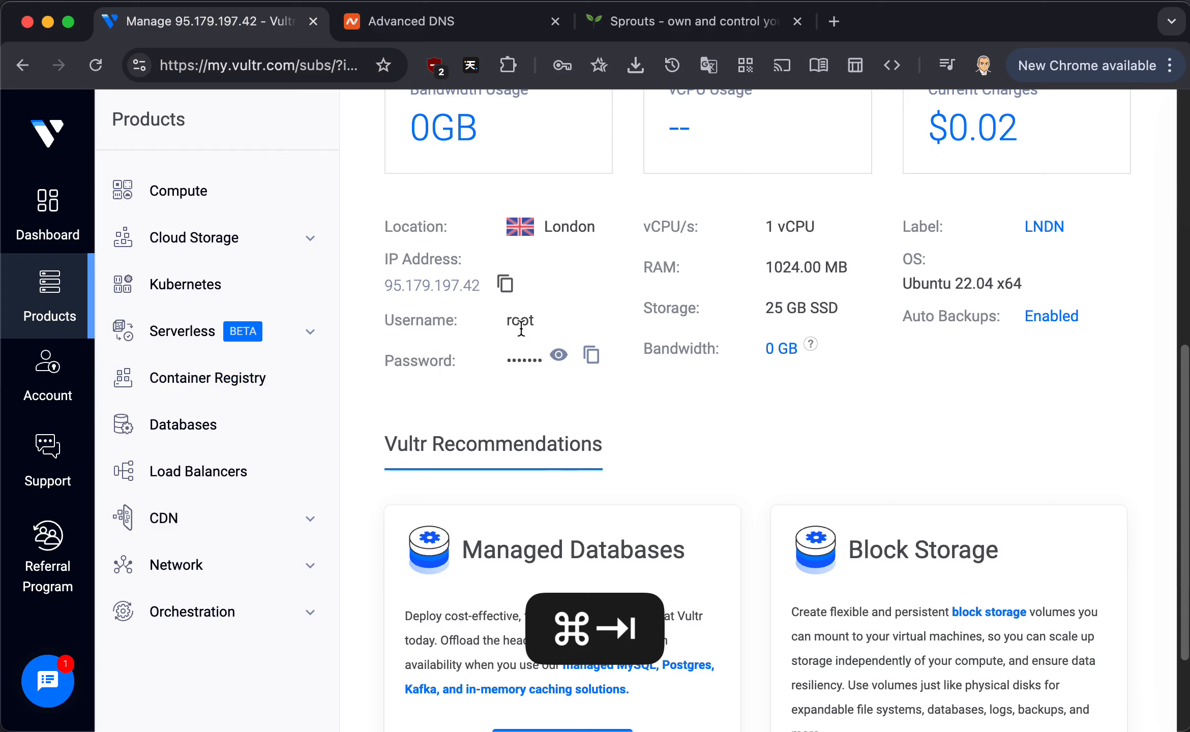
{"action": "key", "text": "super+Tab"}
{"action": "type", "text": "root"}
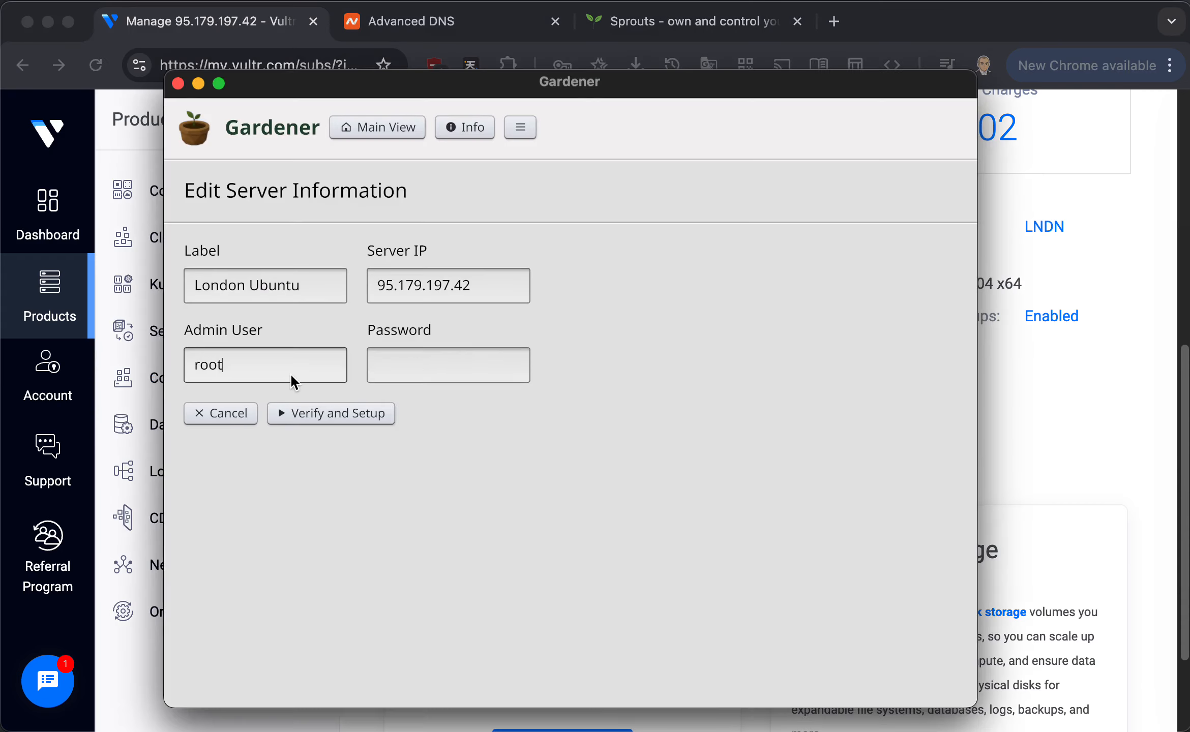
- Copy the server's password from Vultr and paste it into the password field in Gardener
{"action": "key", "text": "Tab"}
{"action": "key", "text": "super+Tab"}
{"action": "left_click", "coordinate": [591, 356]}
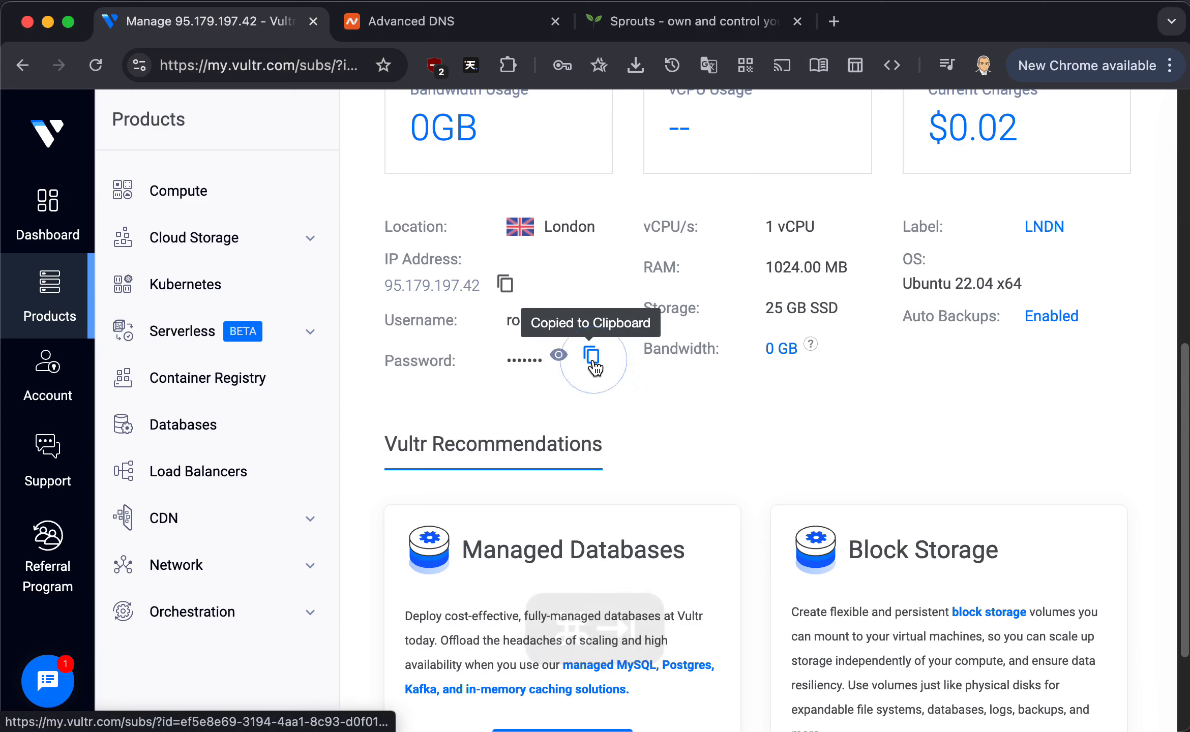
{"action": "key", "text": "super+Tab"}
{"action": "key", "text": "super+v"}
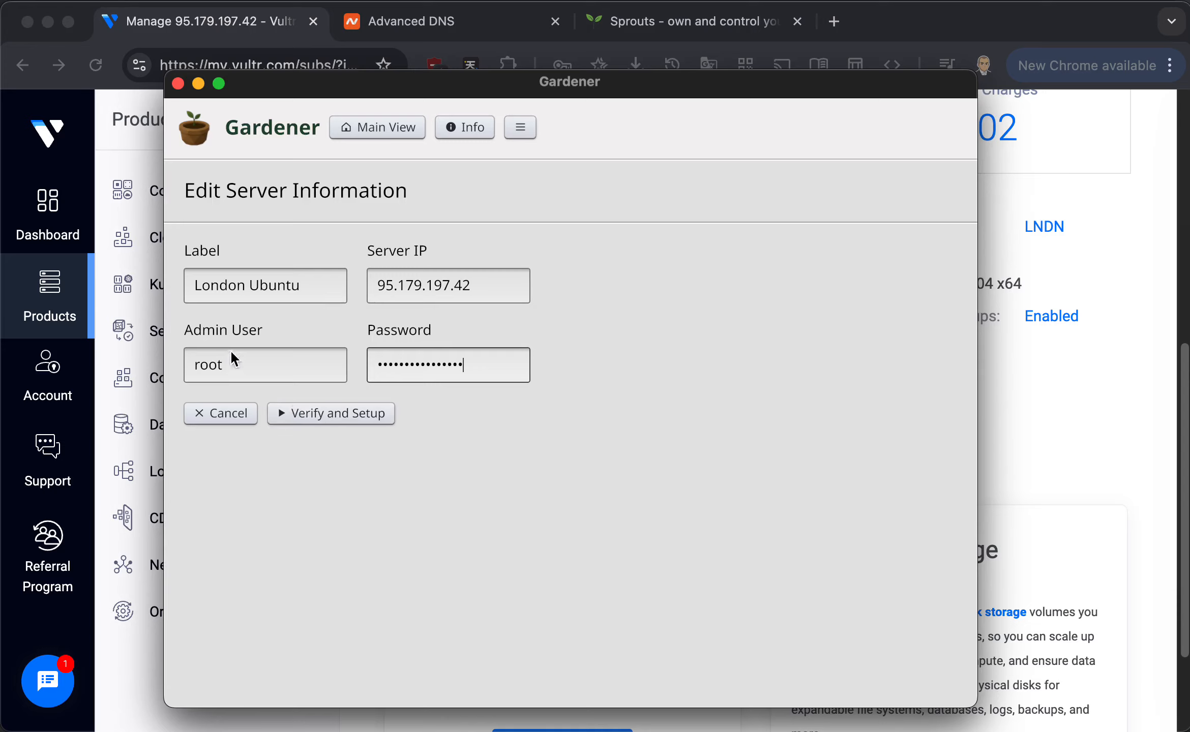
- Verify and set up the London Ubuntu server, and close the setup once installation completes
{"action": "left_click", "coordinate": [426, 286]}
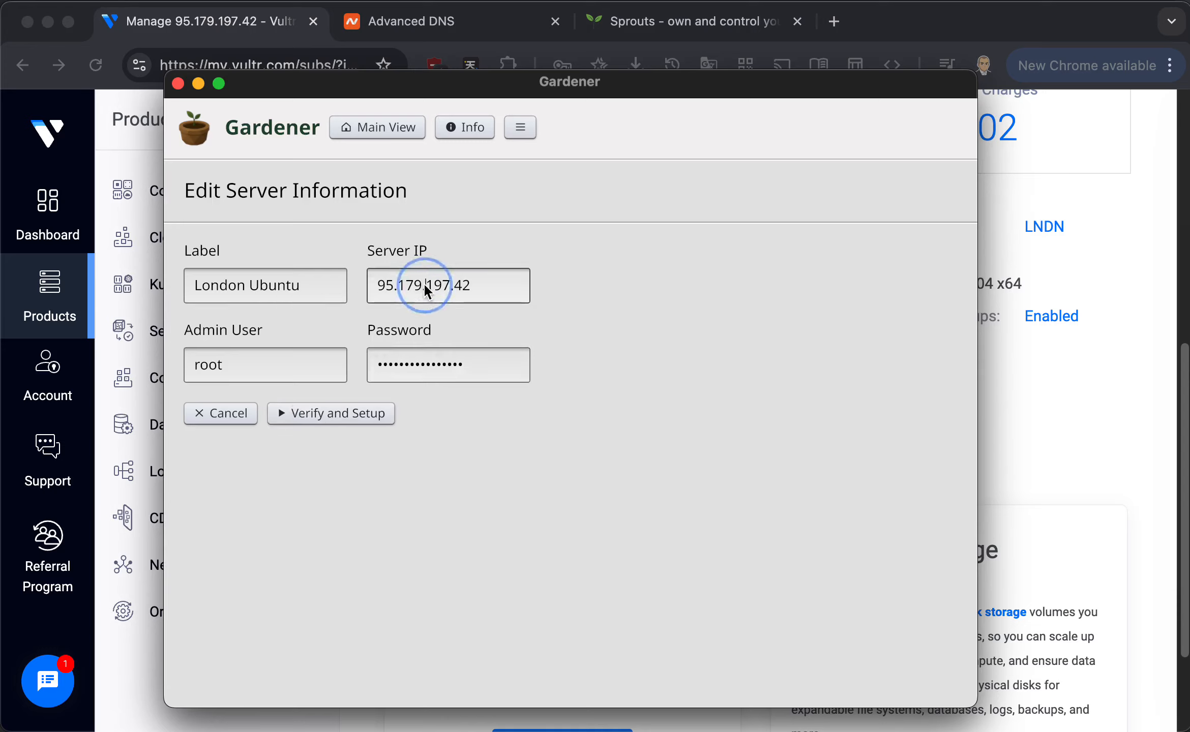
{"action": "left_click", "coordinate": [384, 379]}
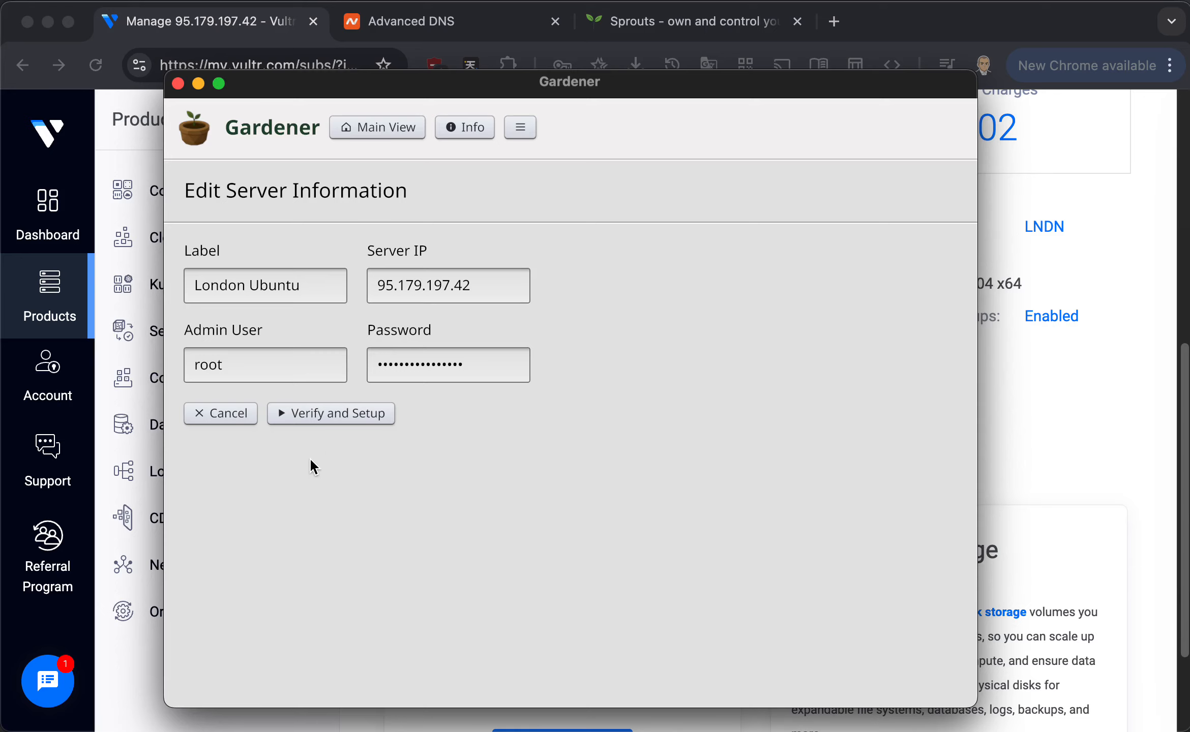
{"action": "left_click", "coordinate": [343, 413]}
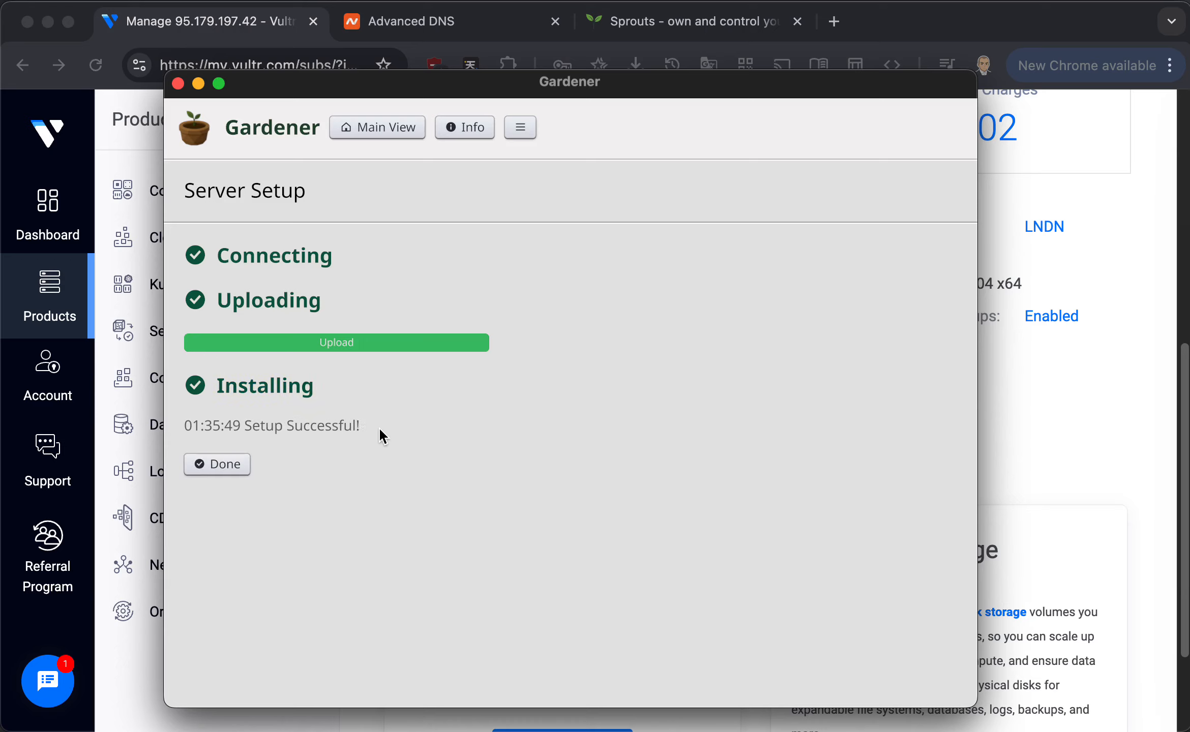
{"action": "left_click", "coordinate": [201, 463]}
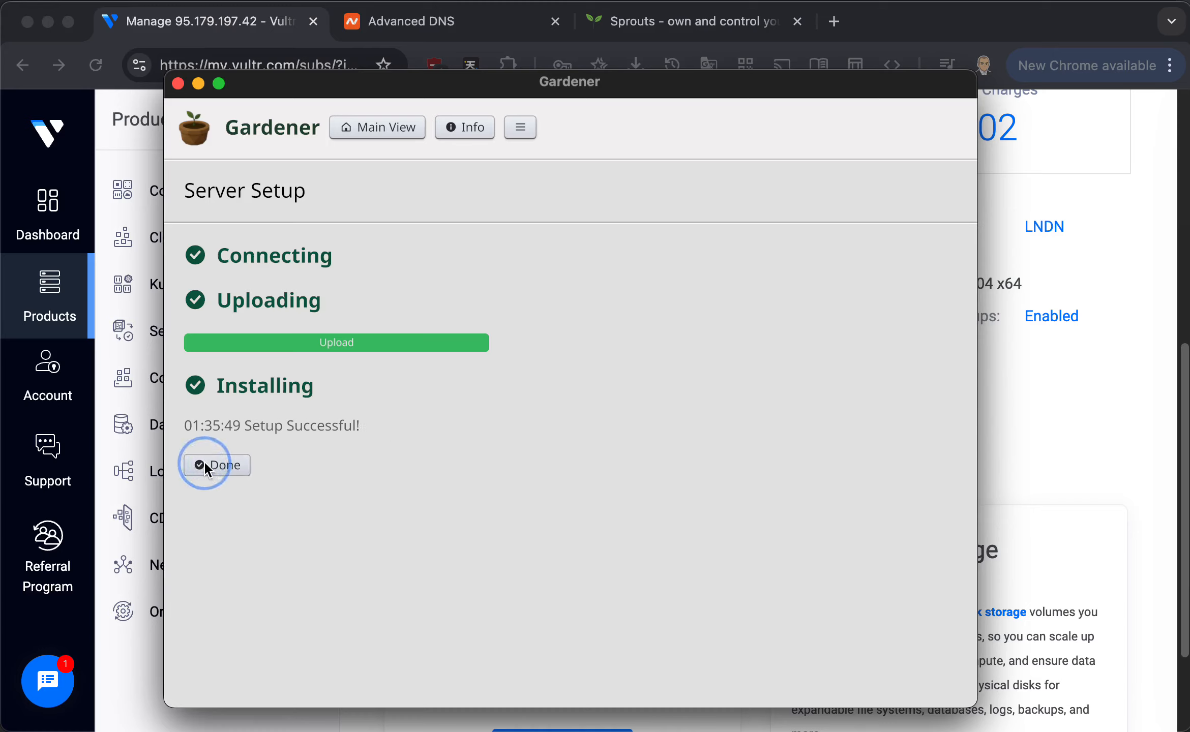